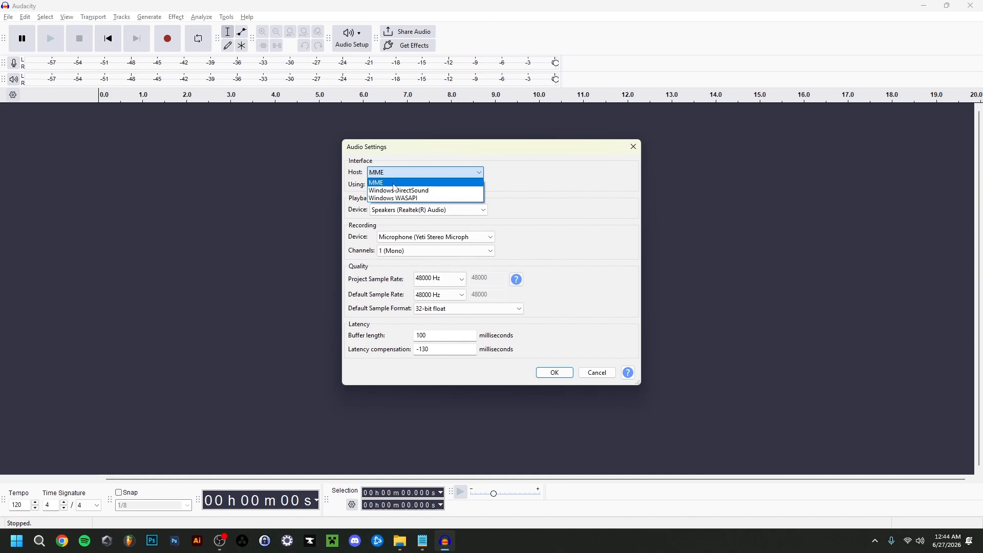
Set the audio host to MME and keep Speakers (Realtek(R) Audio) as the playback device.
{"action": "left_click", "coordinate": [394, 182]}
{"action": "left_click", "coordinate": [403, 210]}
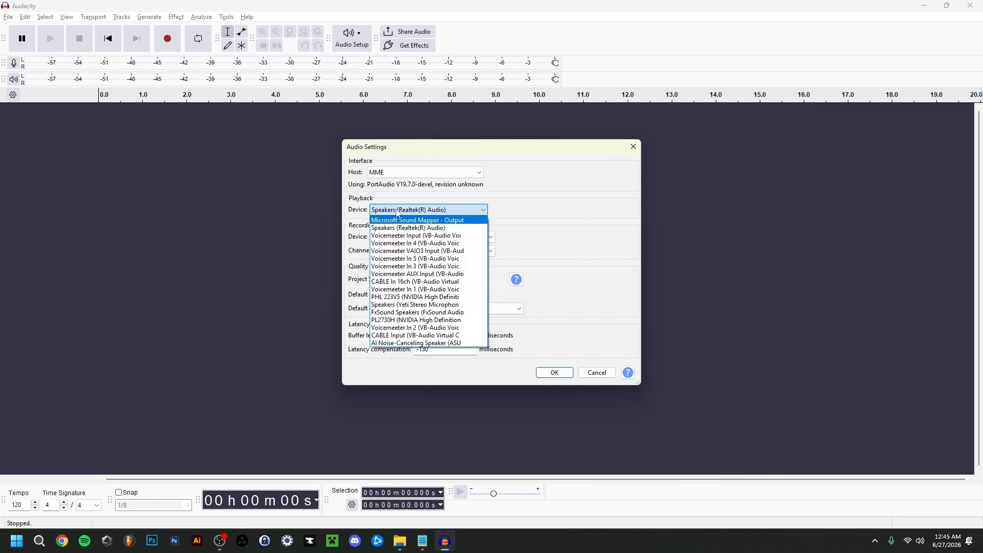
{"action": "left_click", "coordinate": [510, 209]}
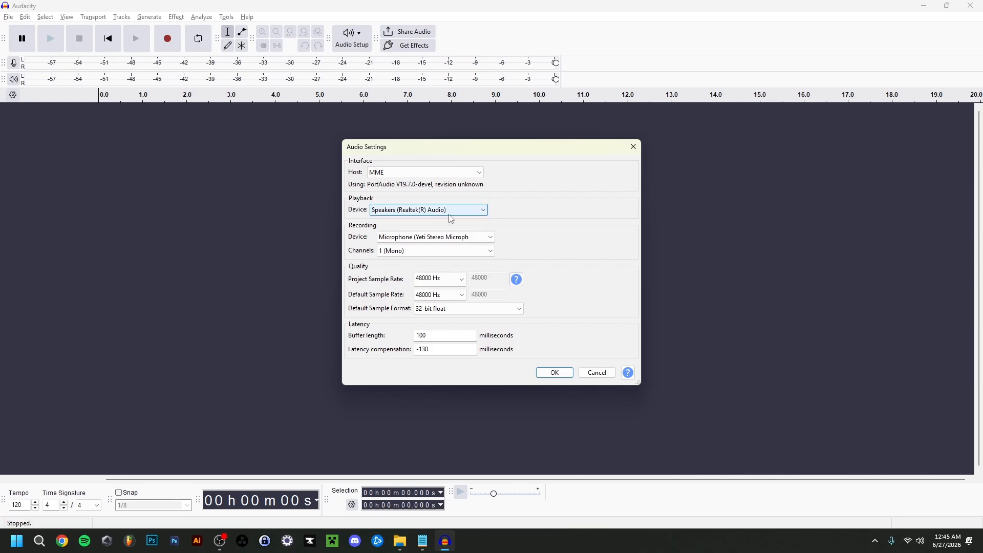
Choose the Yeti stereo microphone as the recording device with 1 (Mono) recording channel.
{"action": "left_click", "coordinate": [403, 242]}
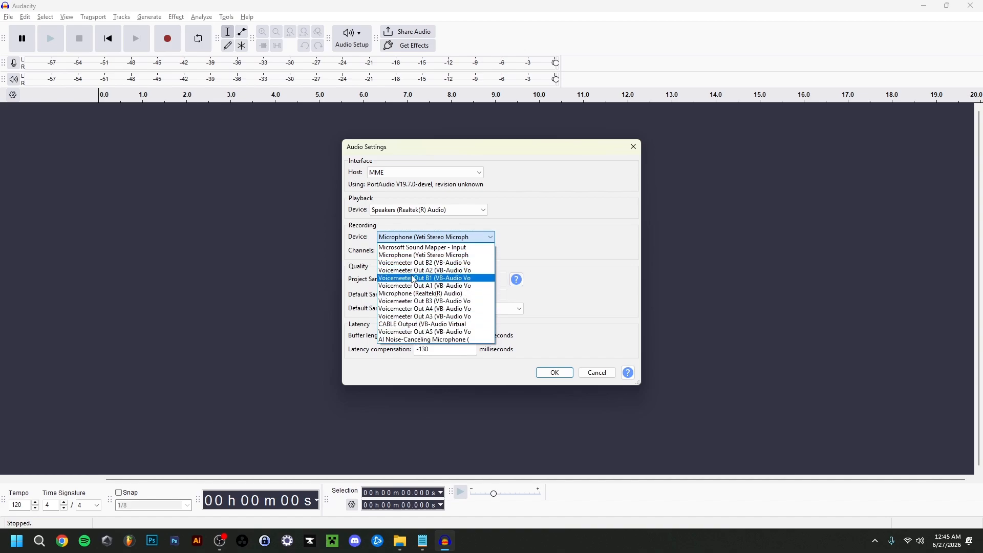
{"action": "left_click", "coordinate": [419, 255]}
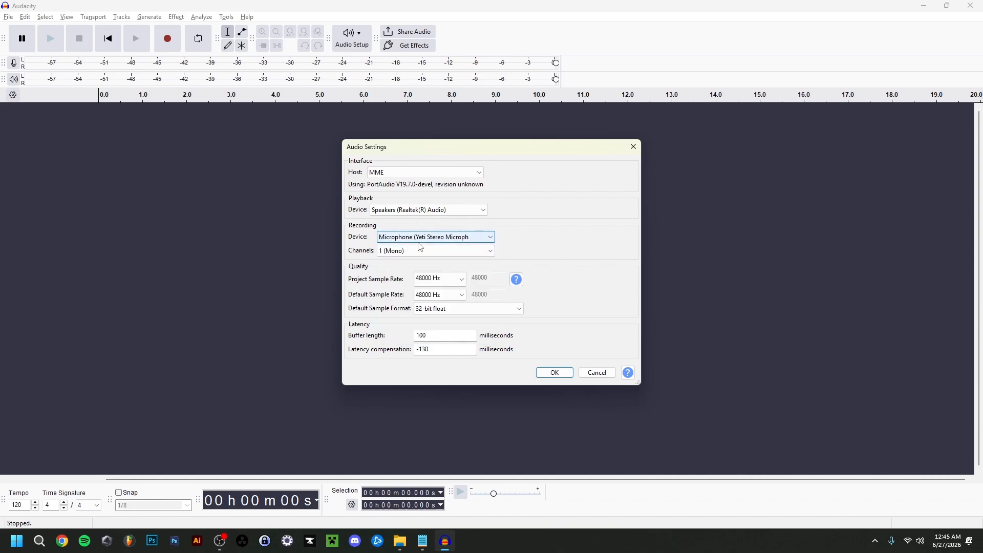
{"action": "left_click", "coordinate": [385, 255]}
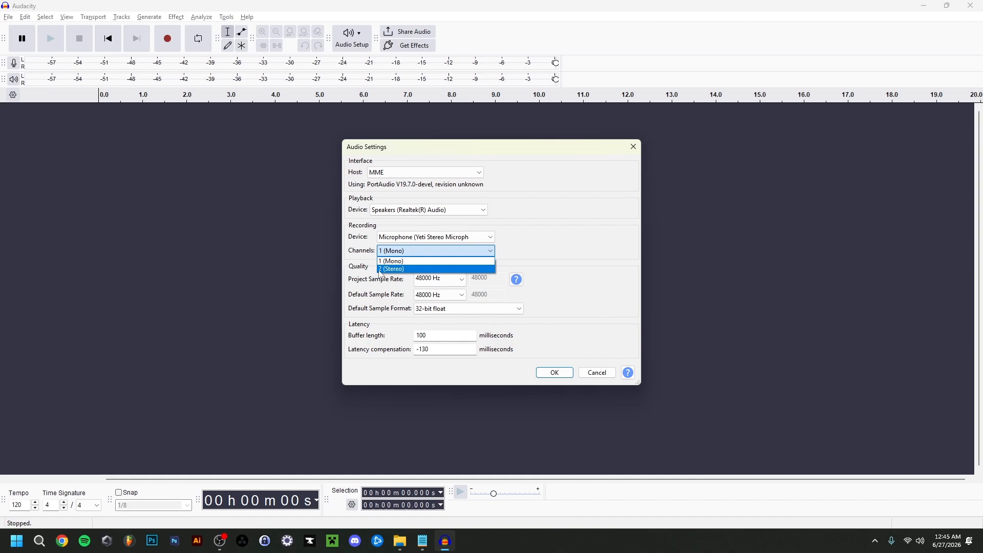
{"action": "left_click", "coordinate": [413, 261]}
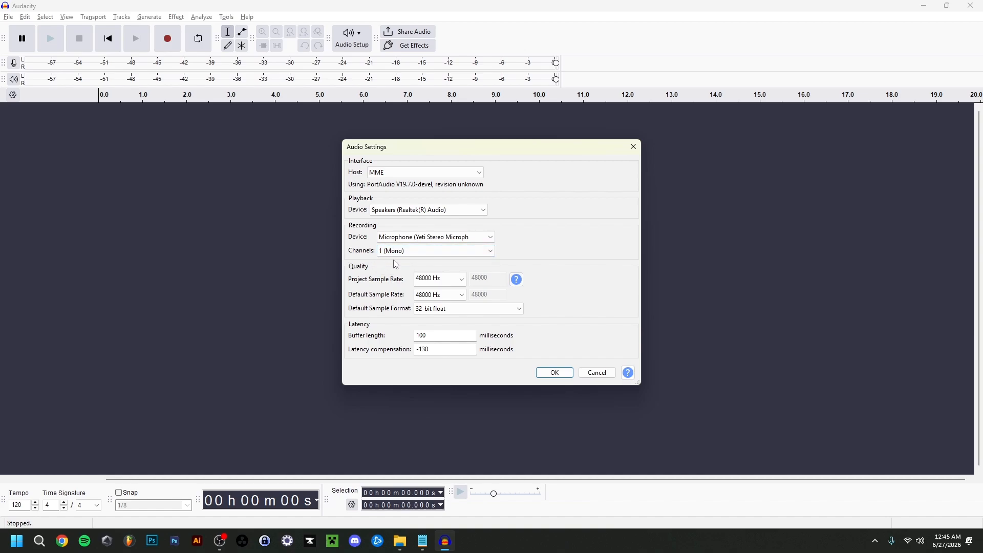
Keep the project sample rate at 48000 Hz, choose 32-bit float as the default sample format, and apply the audio settings.
{"action": "left_click", "coordinate": [437, 286]}
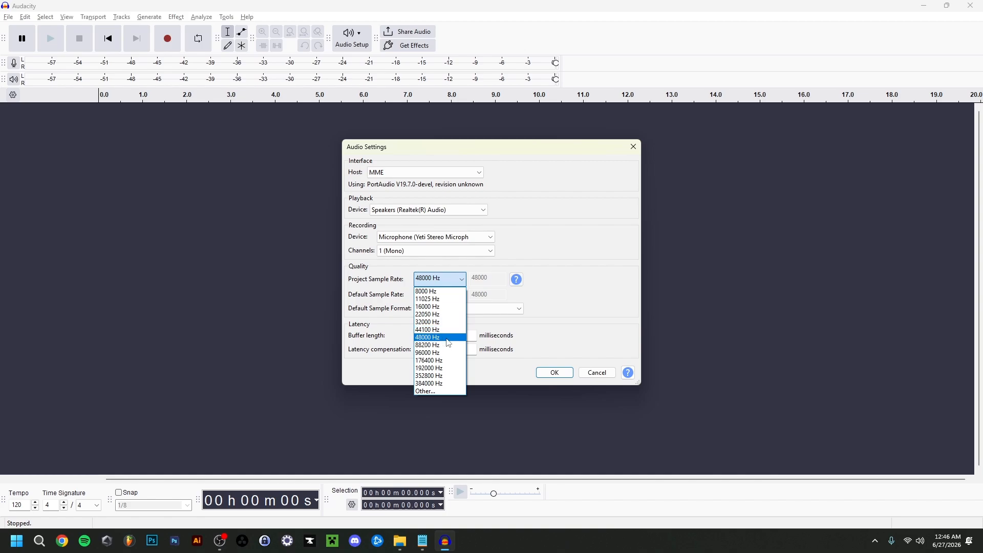
{"action": "left_click", "coordinate": [394, 296]}
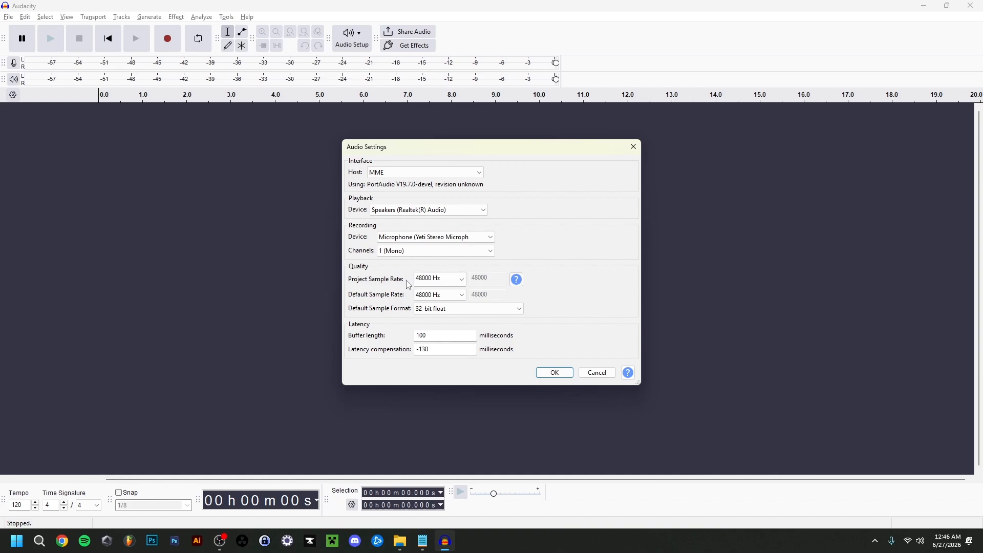
{"action": "left_click", "coordinate": [421, 310]}
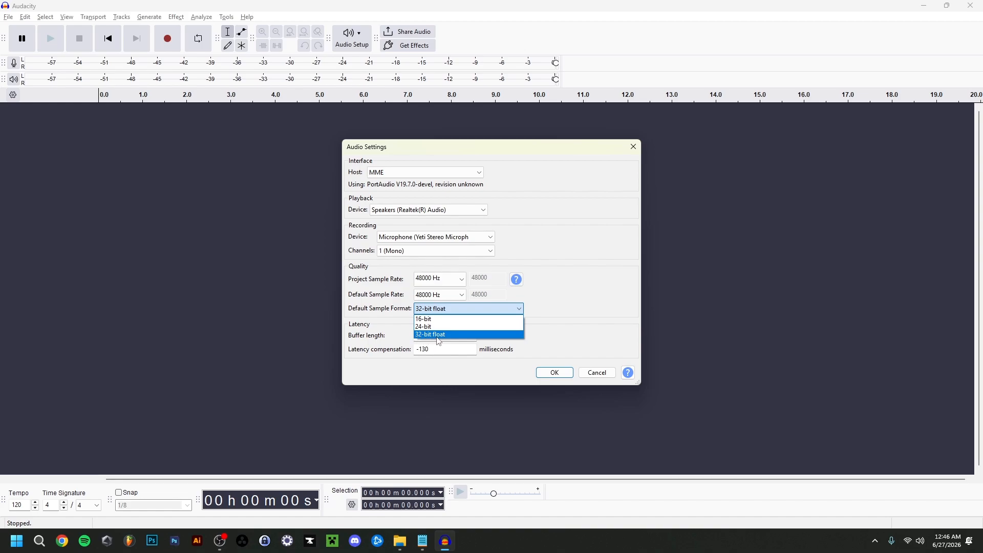
{"action": "left_click", "coordinate": [437, 338]}
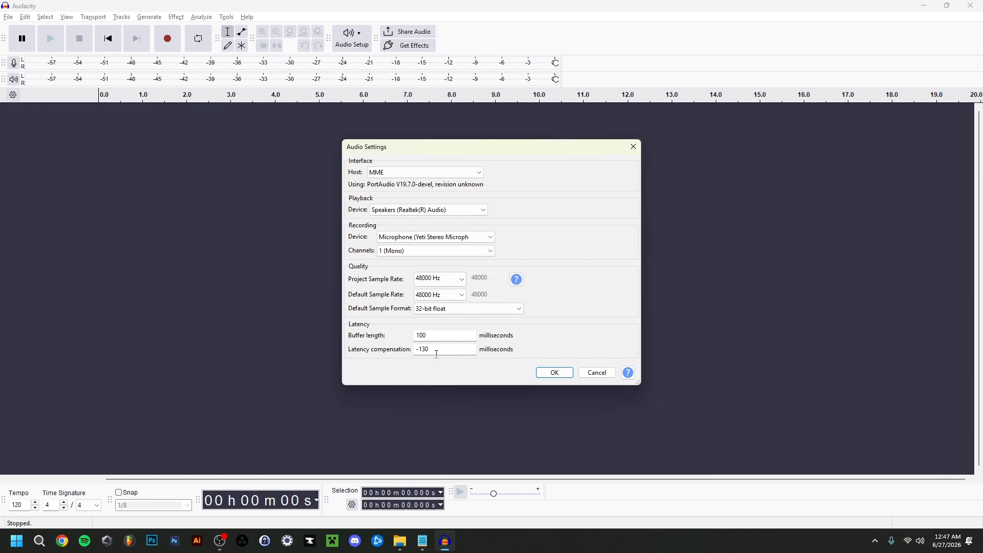
{"action": "left_click", "coordinate": [554, 374]}
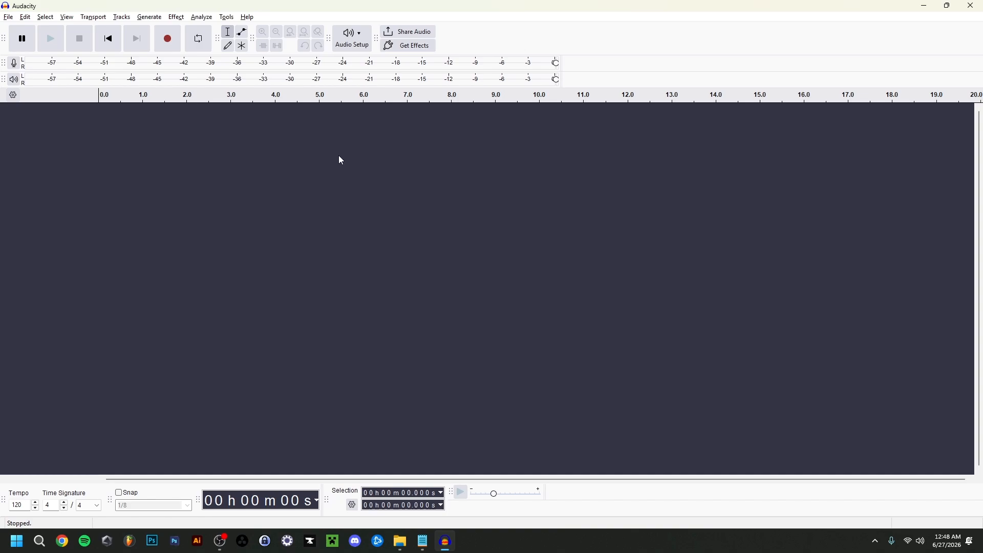
Rescan the connected audio devices from the audio setup options.
{"action": "left_click", "coordinate": [353, 37]}
{"action": "mouse_move", "coordinate": [371, 94]}
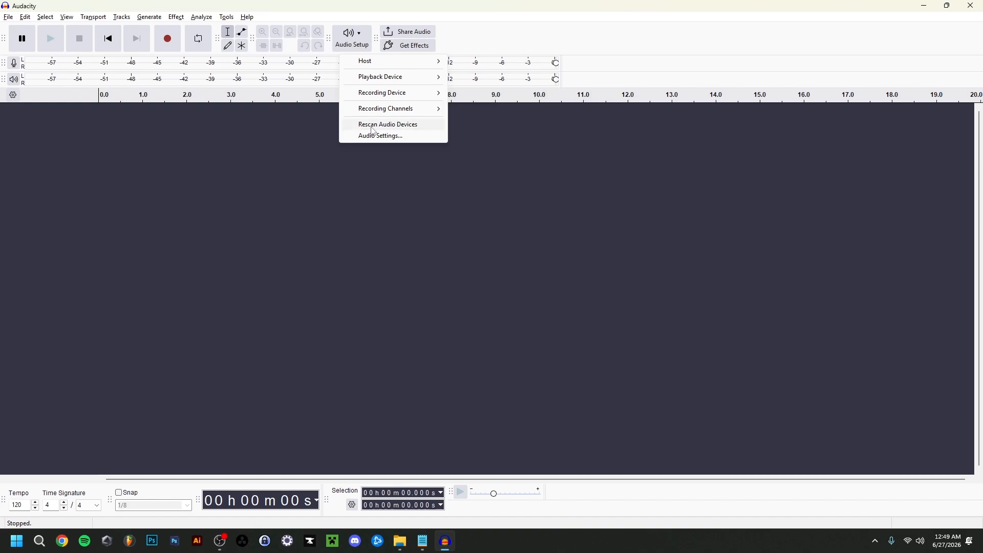
{"action": "left_click", "coordinate": [413, 126]}
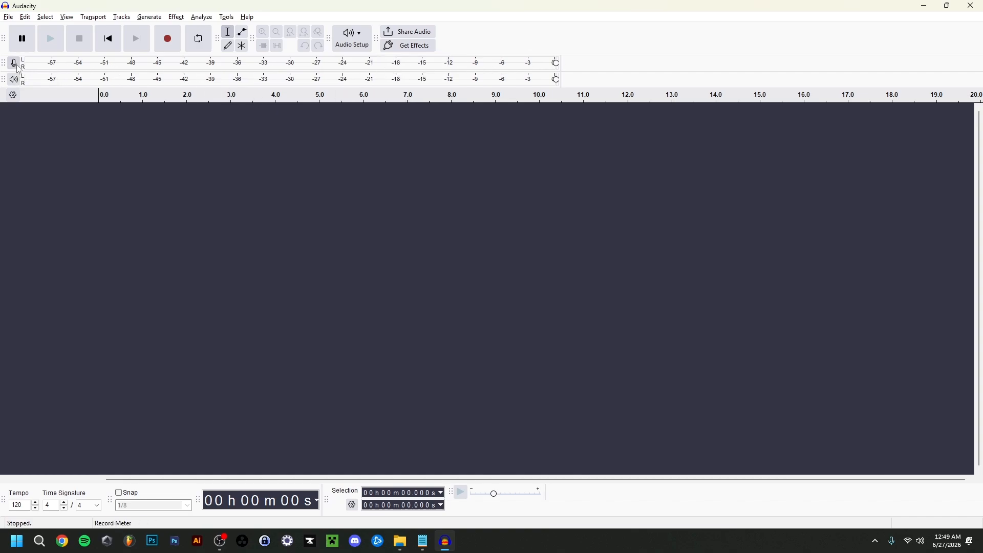
{"action": "left_click_drag", "start_coordinate": [556, 63], "coordinate": [530, 86]}
Open the Interface preferences and look through the available themes, keeping Light.
{"action": "left_click", "coordinate": [28, 21]}
{"action": "left_click", "coordinate": [42, 183]}
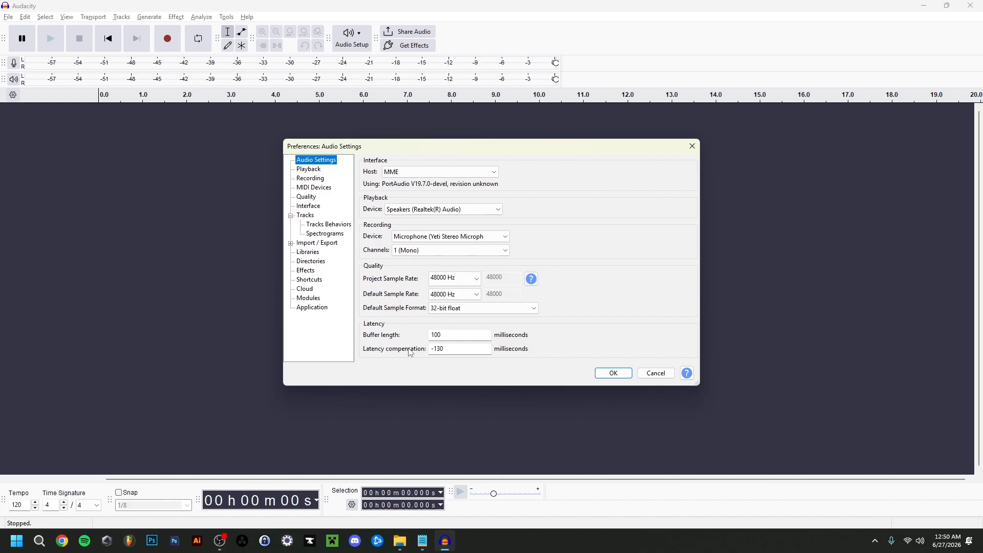
{"action": "left_click", "coordinate": [315, 206]}
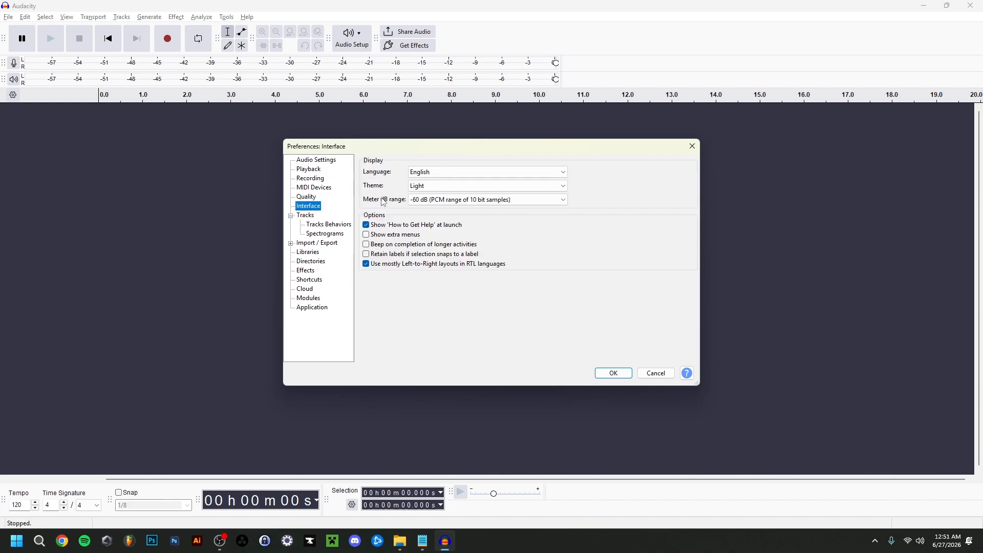
{"action": "left_click", "coordinate": [433, 187]}
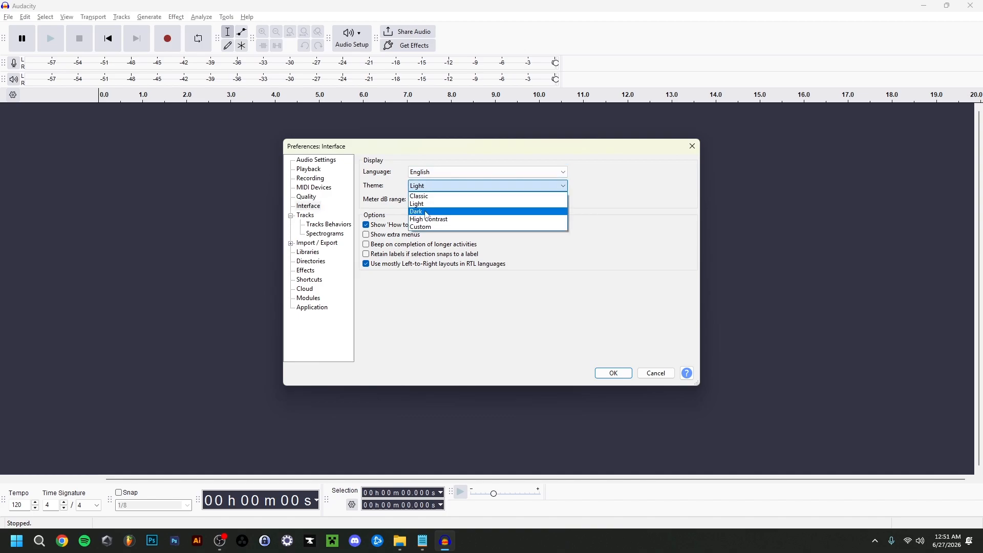
{"action": "left_click", "coordinate": [385, 191]}
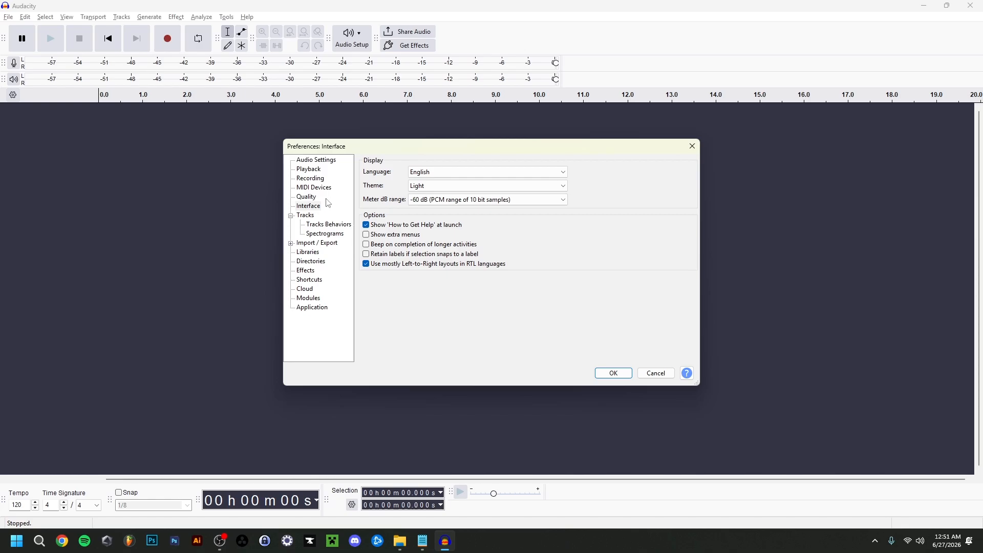
Switch audible input monitoring on and off again in the Recording preferences, and confirm the preferences.
{"action": "left_click", "coordinate": [313, 182]}
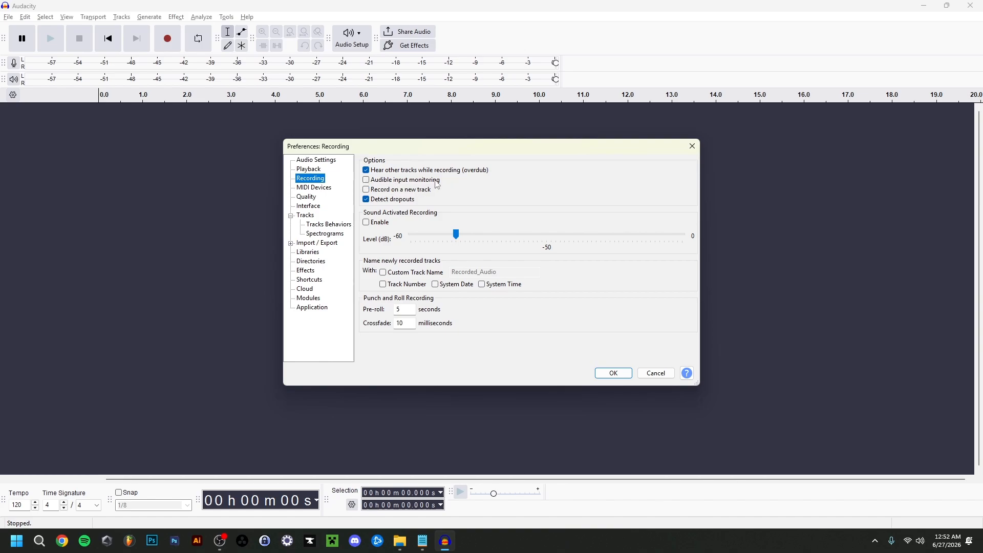
{"action": "left_click", "coordinate": [367, 180]}
{"action": "left_click", "coordinate": [367, 180]}
{"action": "left_click", "coordinate": [613, 373]}
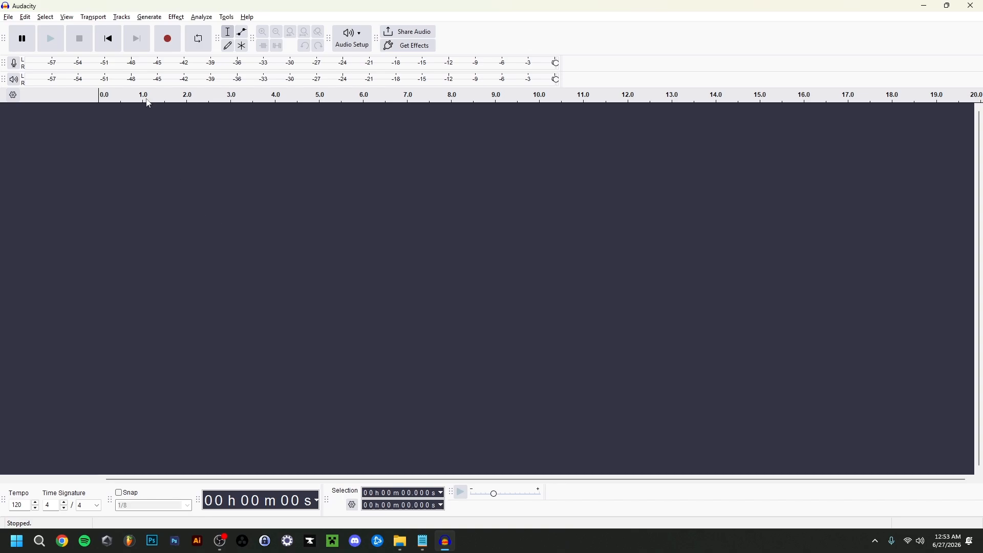
Add a new mono track to the empty project.
{"action": "left_click", "coordinate": [124, 20]}
{"action": "mouse_move", "coordinate": [169, 29]}
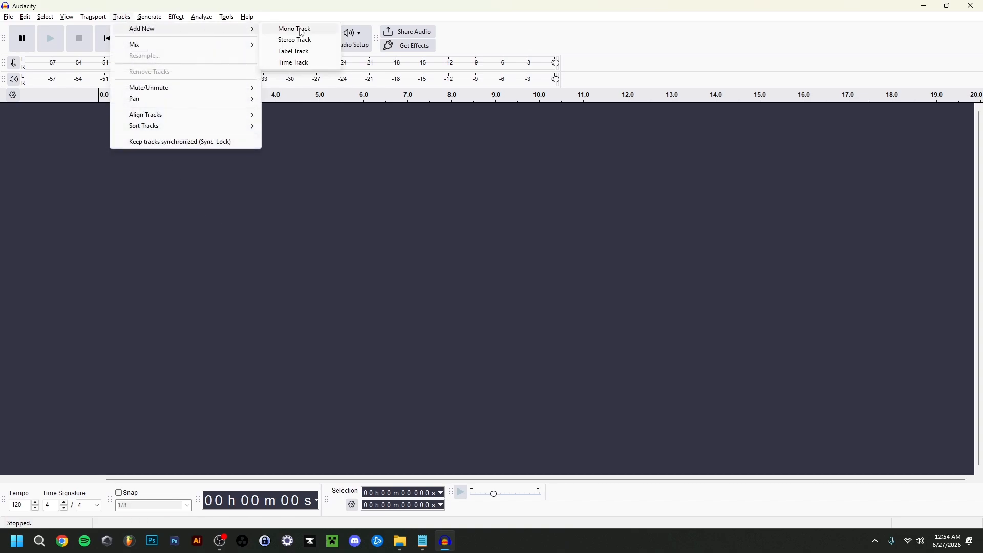
{"action": "left_click", "coordinate": [327, 32]}
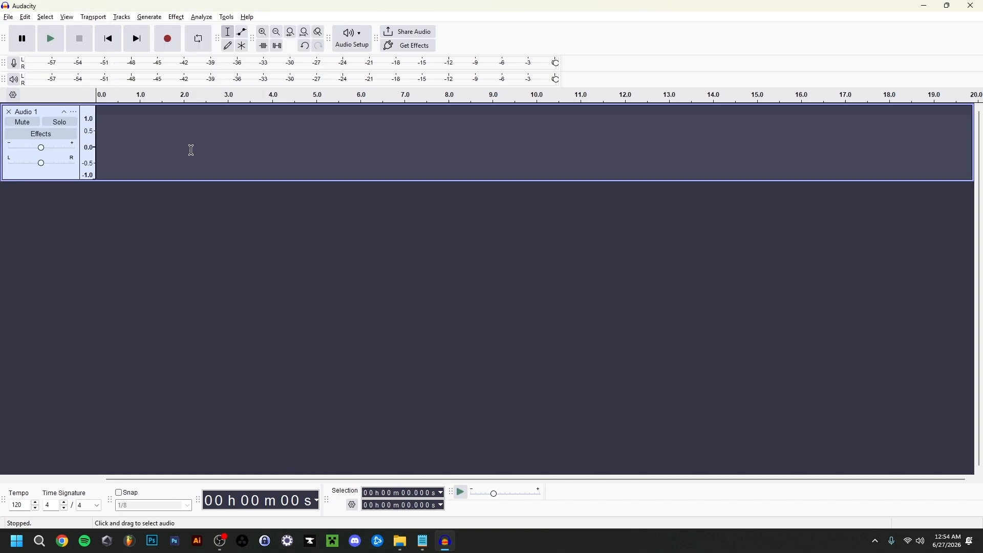
{"action": "right_click", "coordinate": [136, 207]}
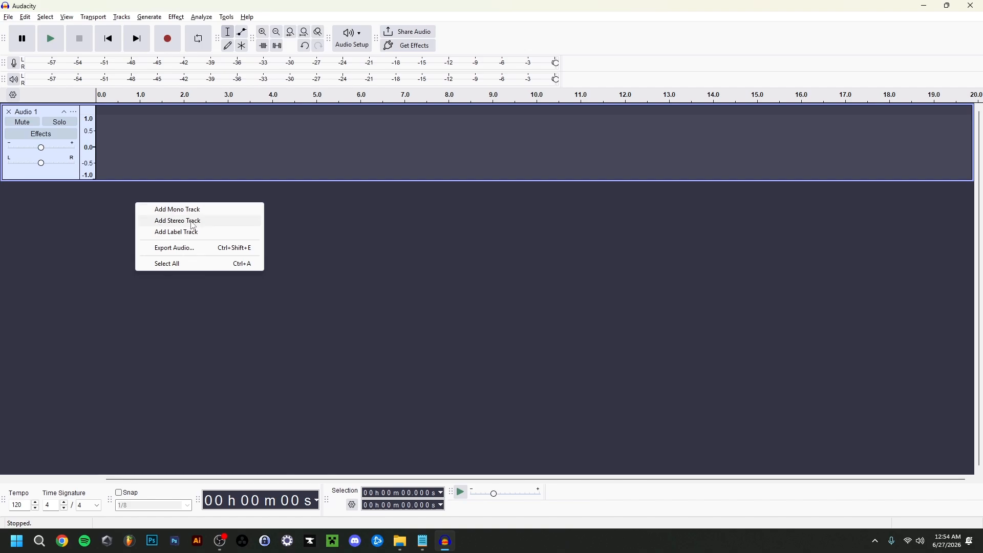
{"action": "left_click", "coordinate": [91, 219]}
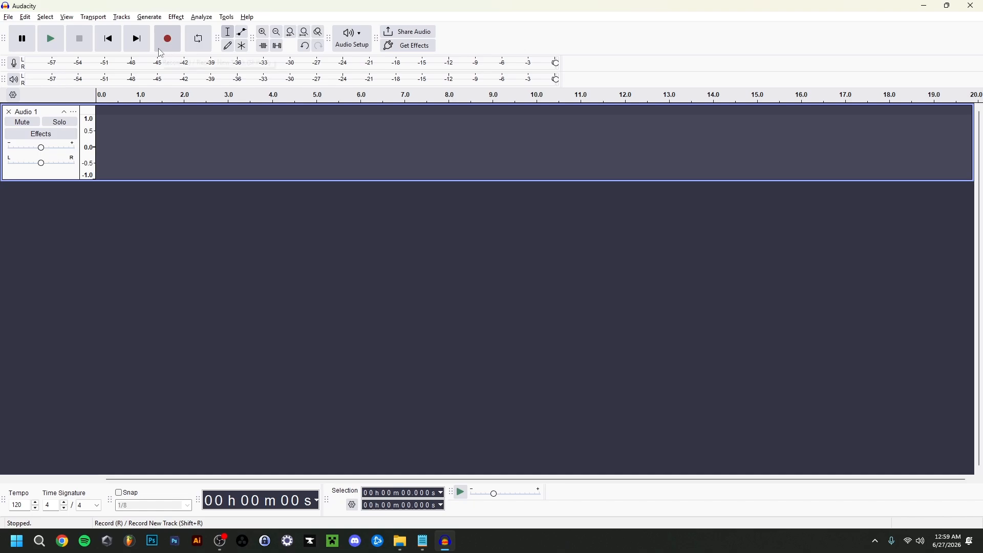
Record a clip about 4.9 seconds long on the mono track and play it from about 2.1 seconds, stopping with the cursor at the playhead.
{"action": "left_click", "coordinate": [165, 48]}
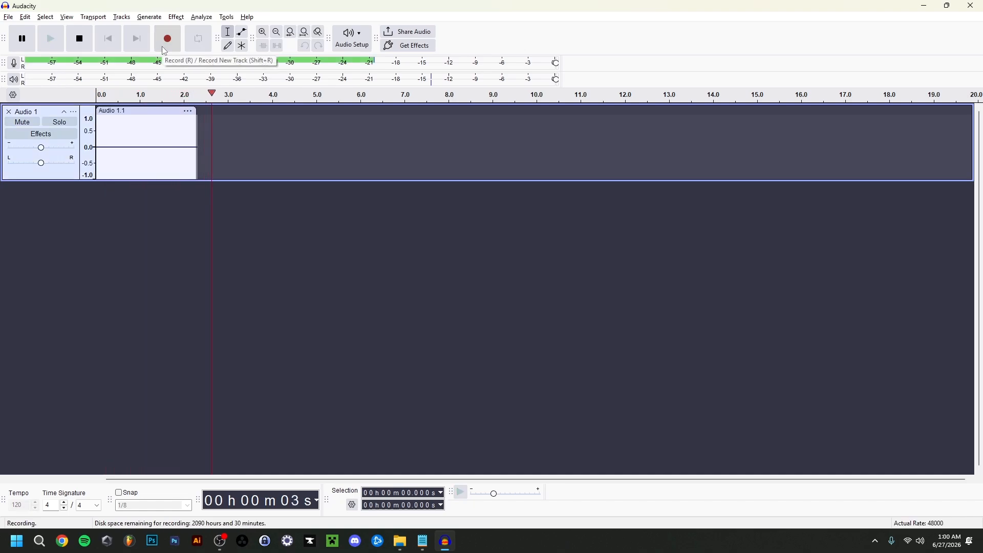
{"action": "left_click", "coordinate": [86, 44]}
{"action": "left_click", "coordinate": [190, 116]}
{"action": "key", "text": "space"}
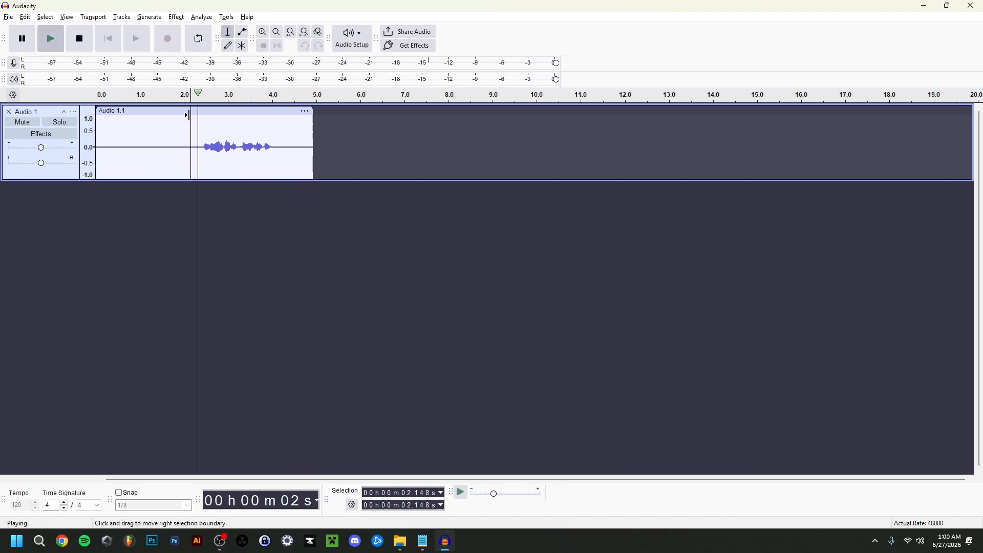
{"action": "key", "text": "x"}
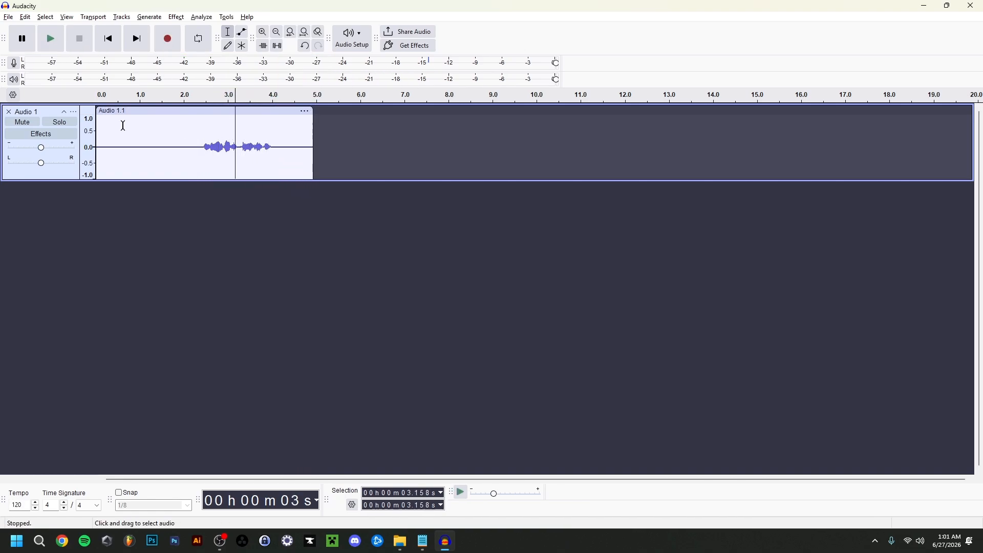
Move the cursor to the start of the recording, to its end, and back to the start.
{"action": "left_click", "coordinate": [106, 122]}
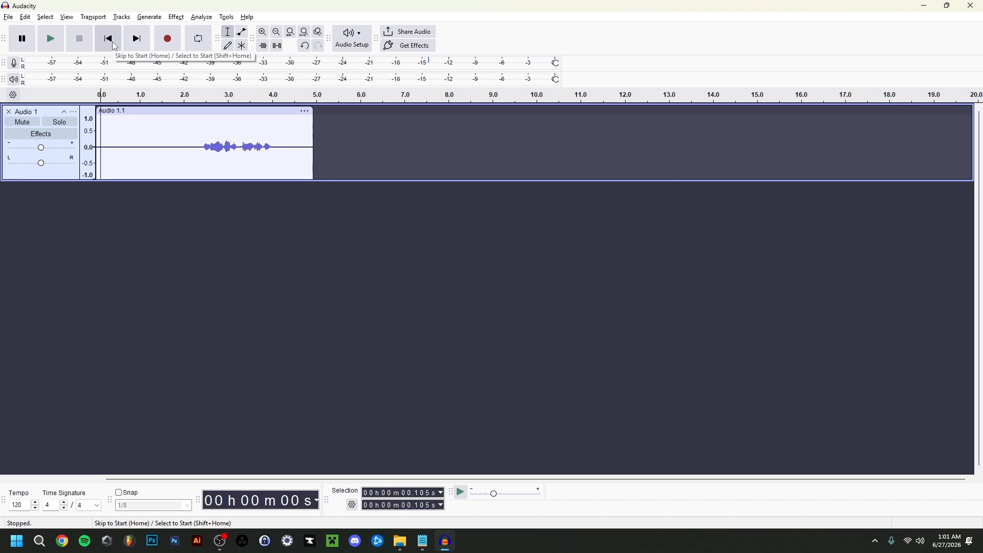
{"action": "left_click", "coordinate": [115, 46]}
{"action": "left_click", "coordinate": [136, 39]}
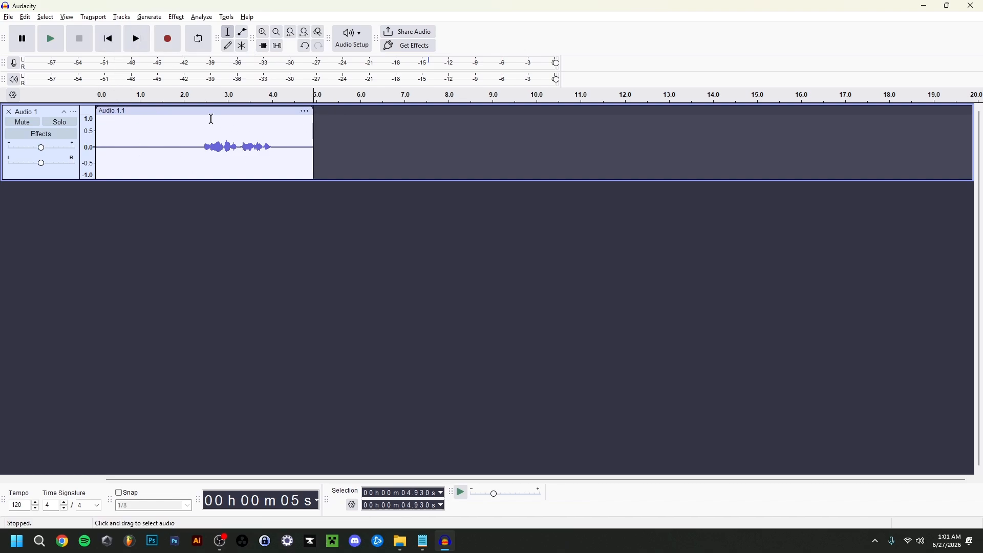
{"action": "left_click", "coordinate": [108, 44]}
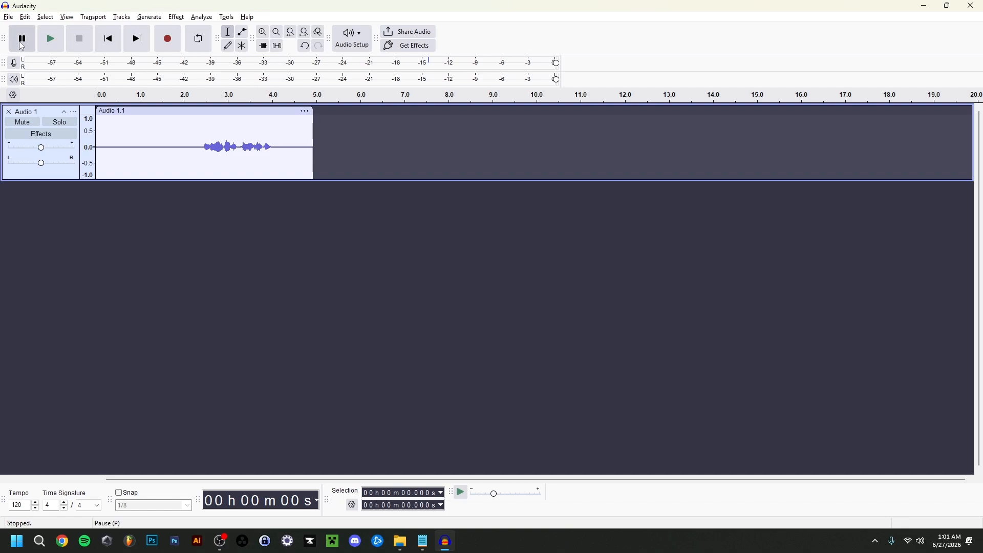
Play the recorded clip from the start, pause it at about 3.6 seconds, and stop playback.
{"action": "left_click", "coordinate": [51, 41]}
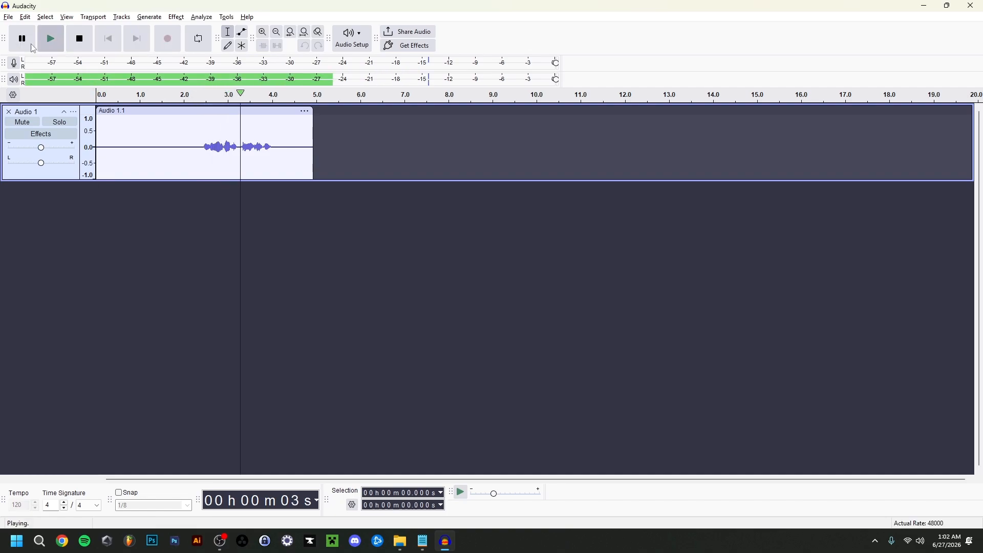
{"action": "left_click", "coordinate": [33, 49]}
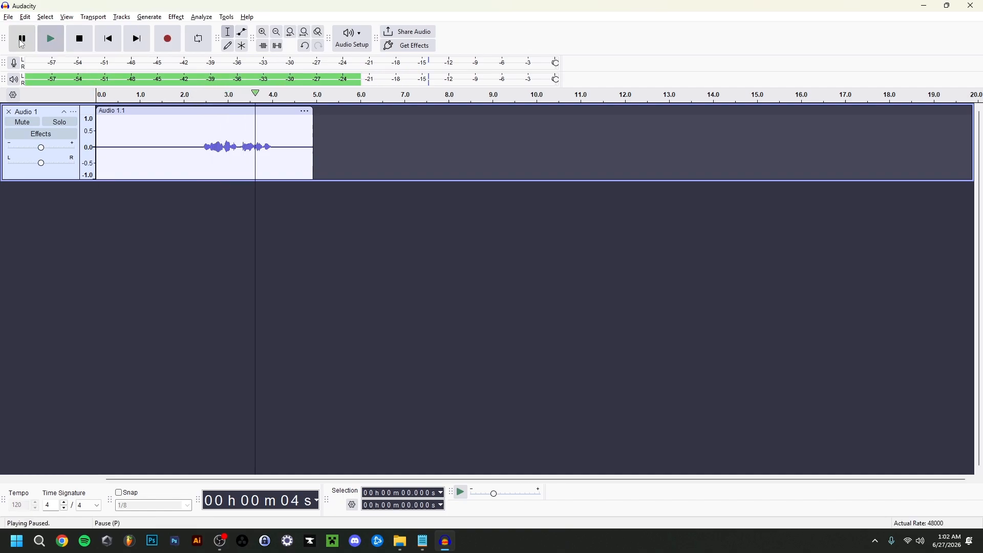
{"action": "left_click", "coordinate": [80, 44]}
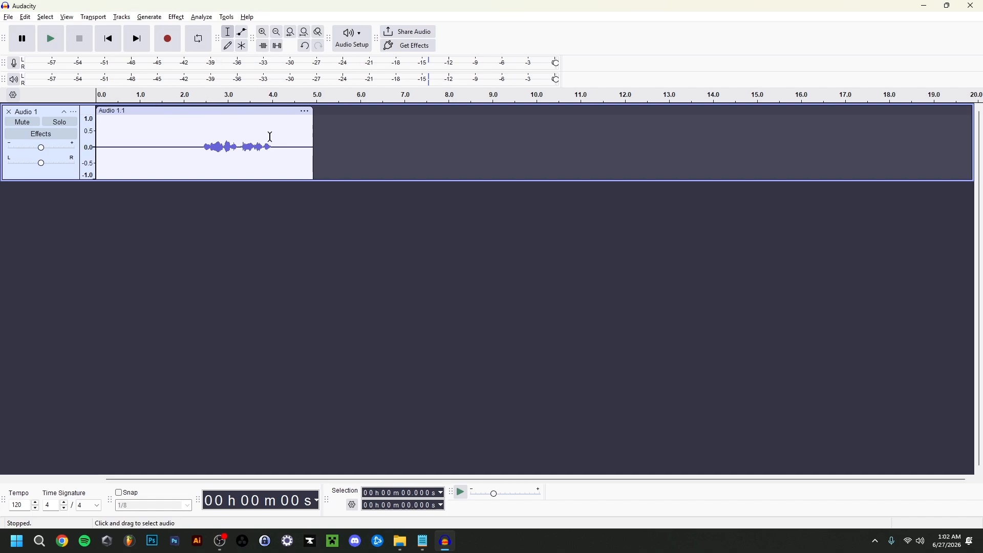
Zoom the timeline in and out around the recorded clip, ending with the clip filling most of the track's width.
{"action": "scroll", "coordinate": [234, 222], "scroll_direction": "up", "scroll_amount": 10}
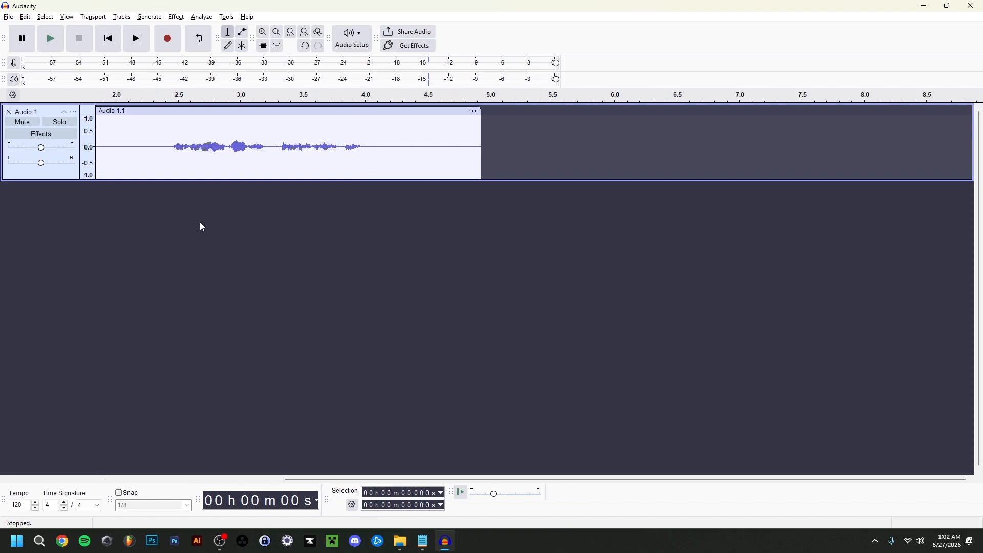
{"action": "scroll", "coordinate": [201, 220], "scroll_direction": "down", "scroll_amount": 11}
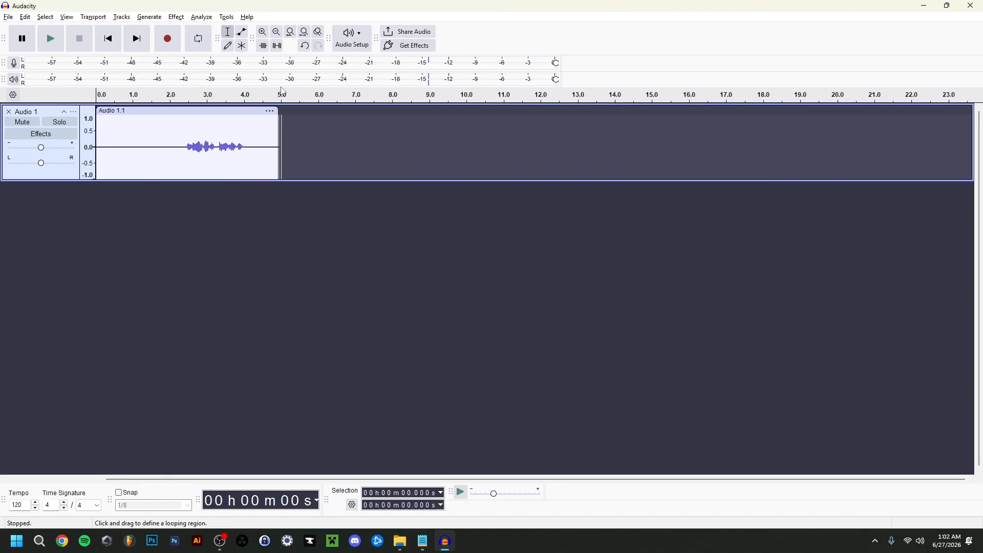
{"action": "left_click", "coordinate": [264, 35]}
{"action": "left_click", "coordinate": [265, 36]}
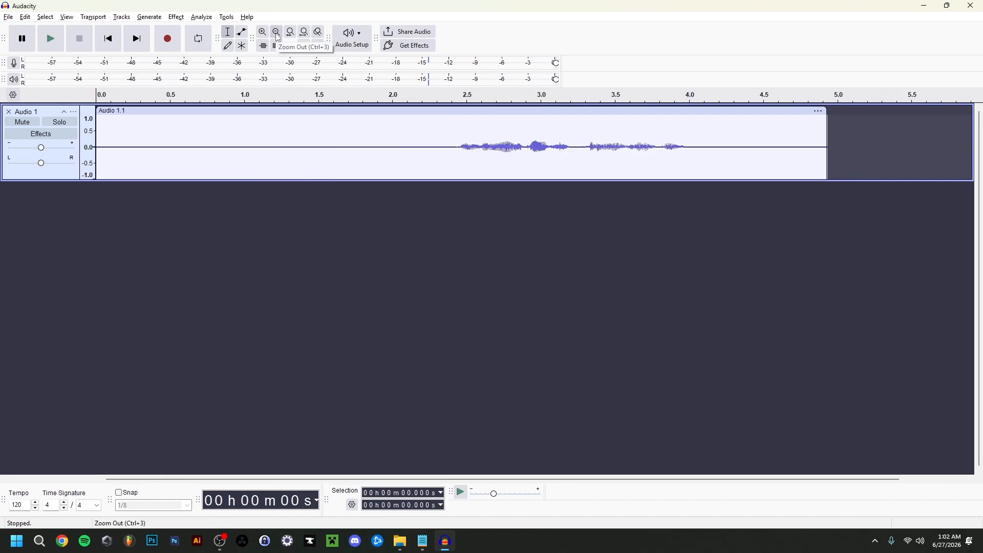
Toggle the timeline zoom to sample-level detail, and zoom back out until the ruler reaches about 17 seconds.
{"action": "left_click", "coordinate": [277, 35]}
{"action": "left_click", "coordinate": [305, 36]}
{"action": "left_click", "coordinate": [318, 35]}
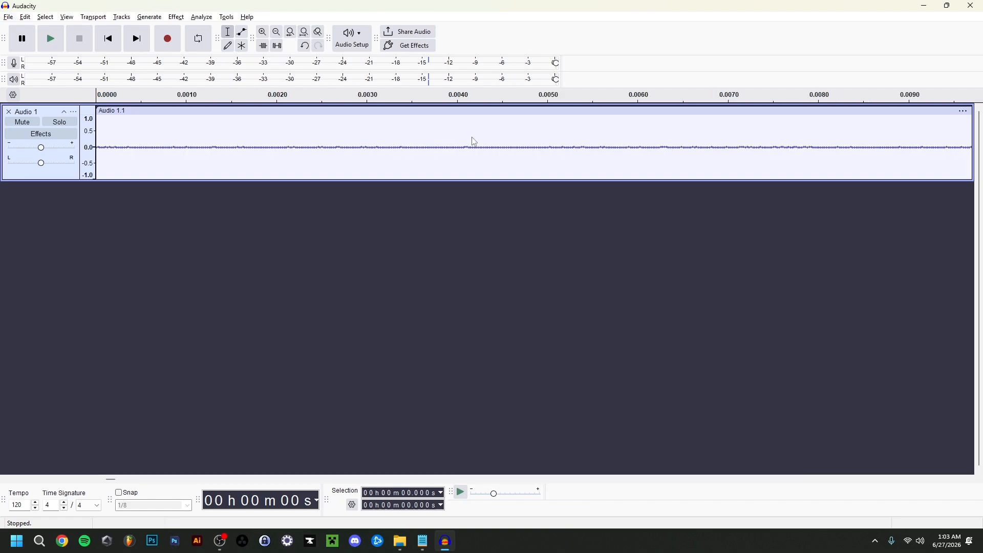
{"action": "double_click", "coordinate": [277, 34]}
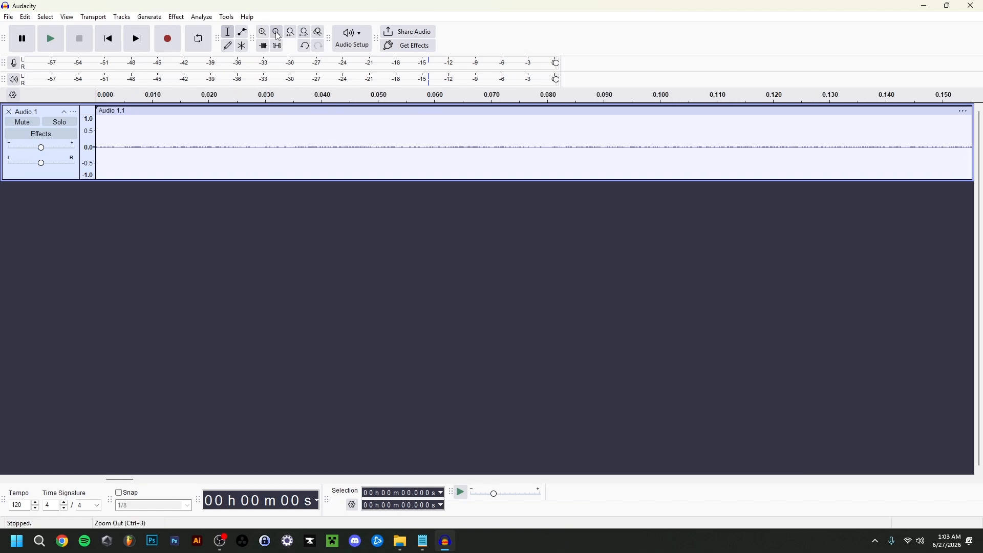
{"action": "double_click", "coordinate": [277, 35]}
{"action": "double_click", "coordinate": [277, 35]}
{"action": "left_click", "coordinate": [277, 35]}
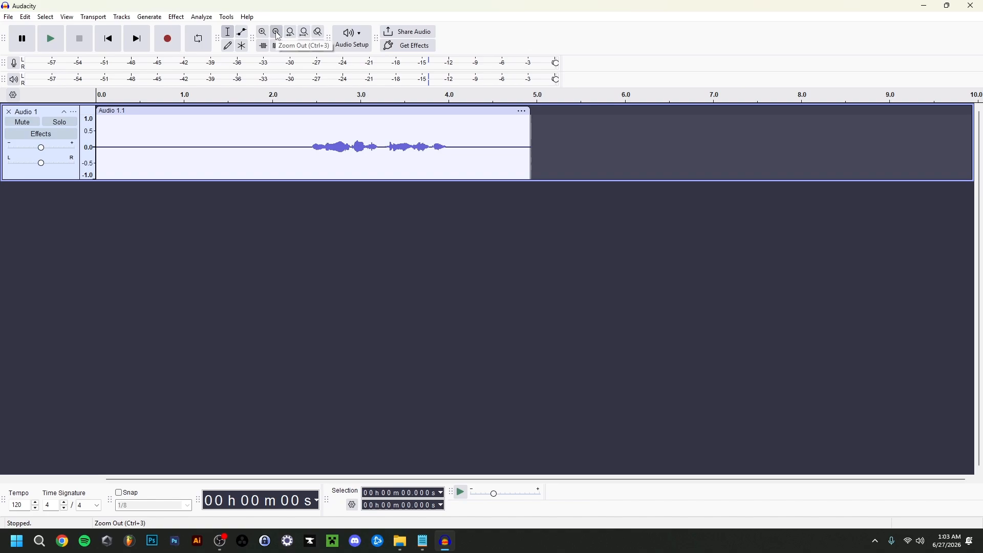
{"action": "left_click", "coordinate": [277, 35]}
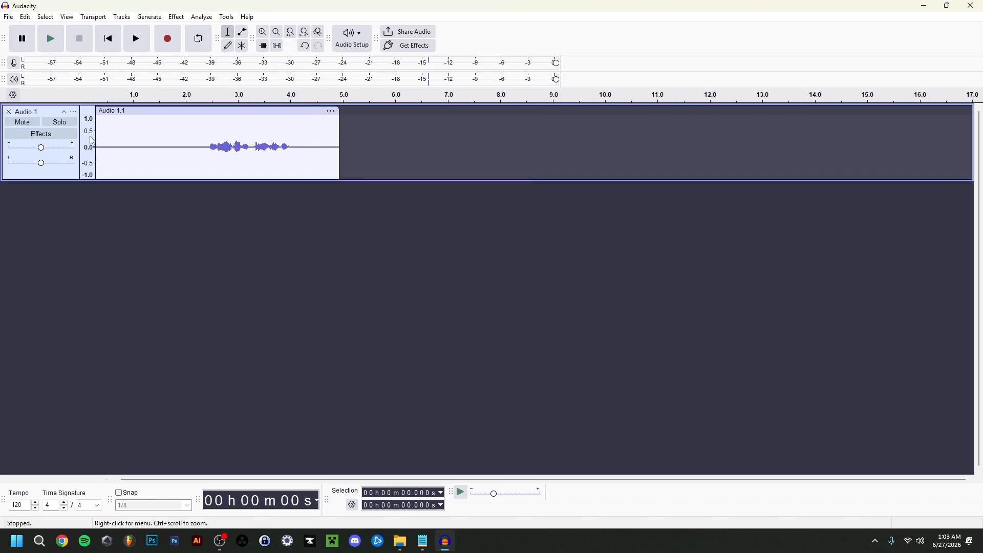
Trim the clip's end to about 4.3 seconds and delete its 1.419–1.673 second range, undoing and redoing that deletion.
{"action": "left_click_drag", "start_coordinate": [339, 124], "coordinate": [304, 131]}
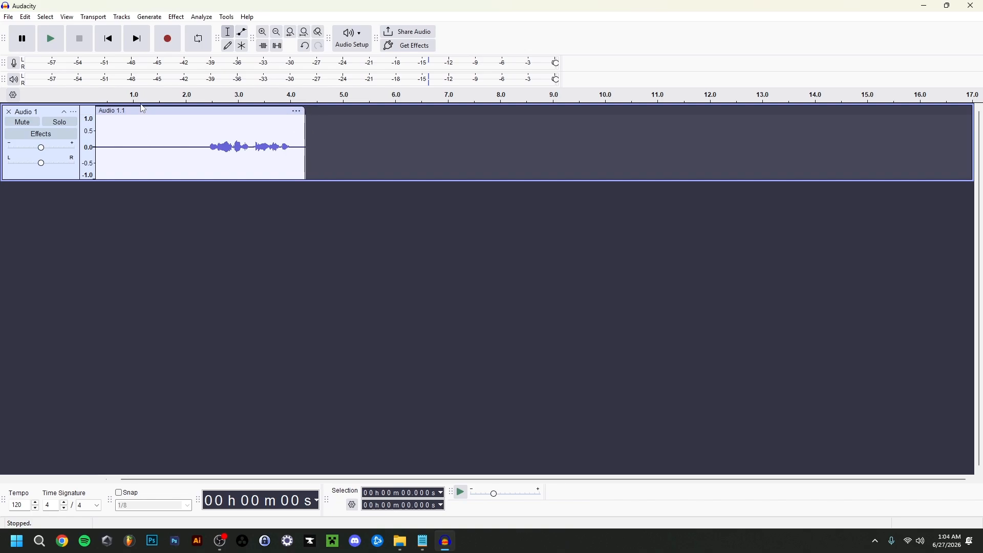
{"action": "left_click_drag", "start_coordinate": [149, 138], "coordinate": [169, 139]}
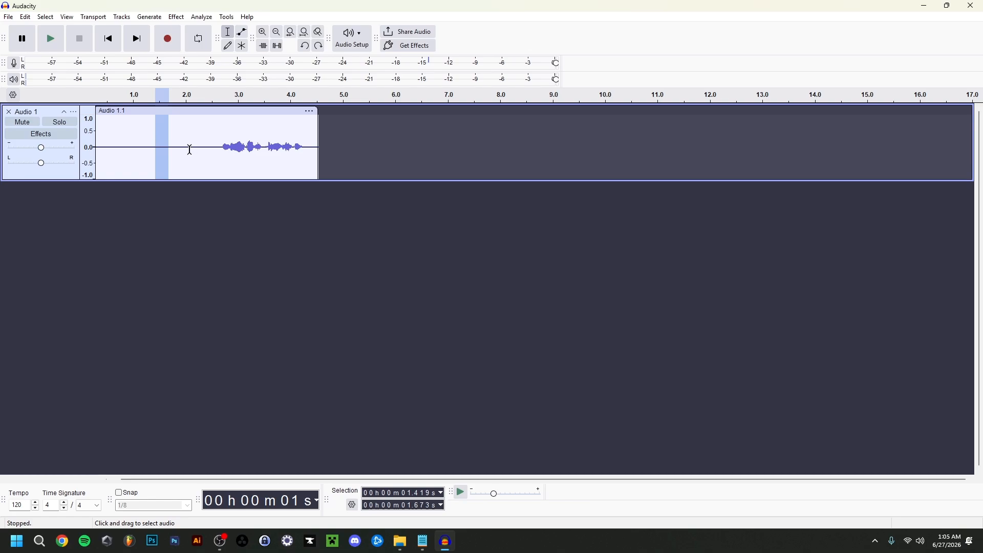
{"action": "key", "text": "Delete"}
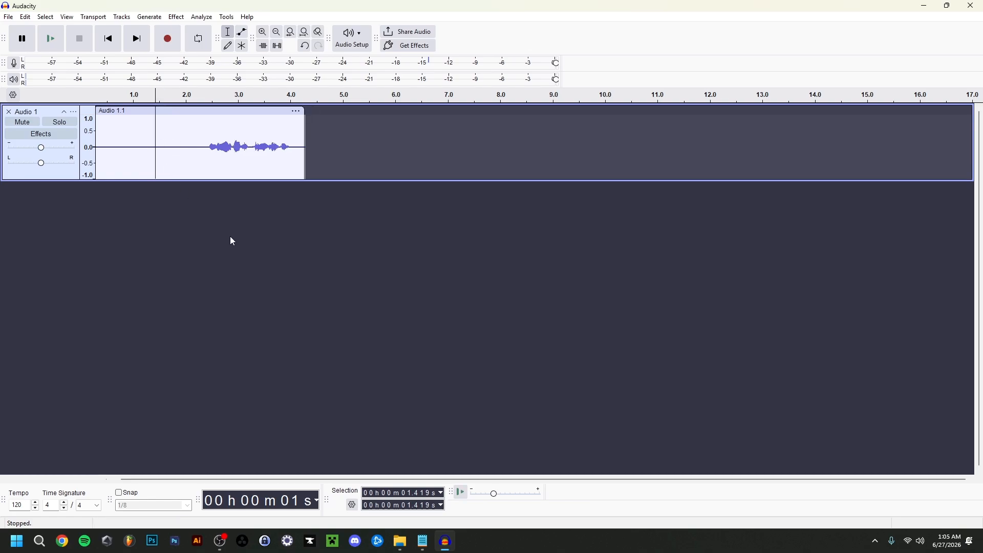
{"action": "key", "text": "ctrl+z"}
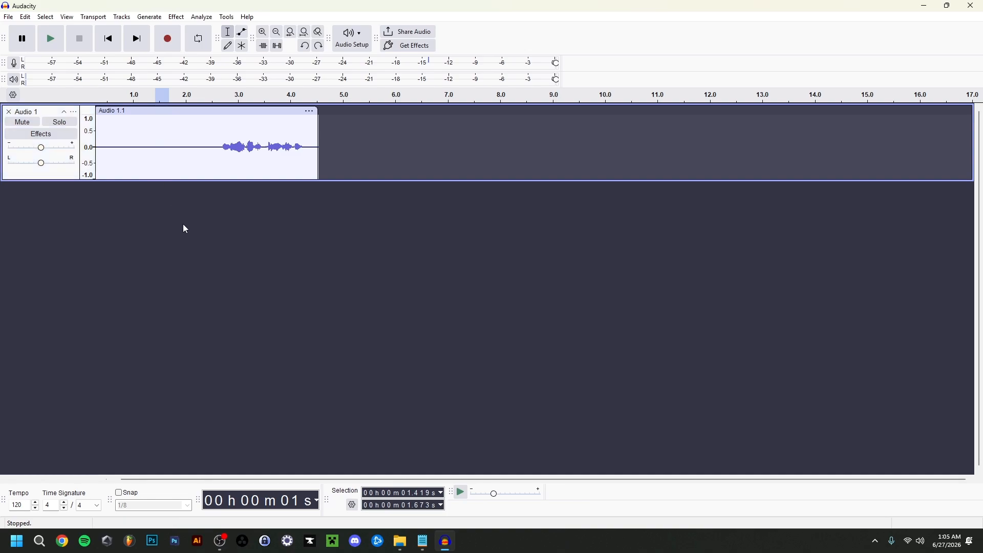
{"action": "left_click", "coordinate": [319, 47]}
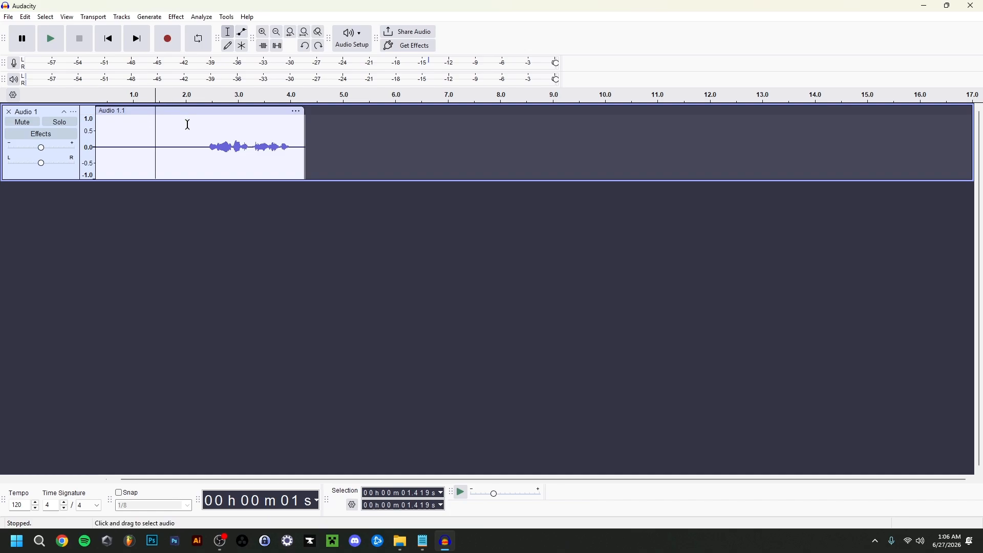
Split the clip at about 2 seconds and move the second part to start at about 2.4 seconds.
{"action": "left_click", "coordinate": [188, 124]}
{"action": "key", "text": "ctrl+i"}
{"action": "left_click_drag", "start_coordinate": [227, 112], "coordinate": [252, 112]}
Split the first part at 0.901 seconds, and undo the splits and the move to restore the single clip.
{"action": "left_click", "coordinate": [129, 122]}
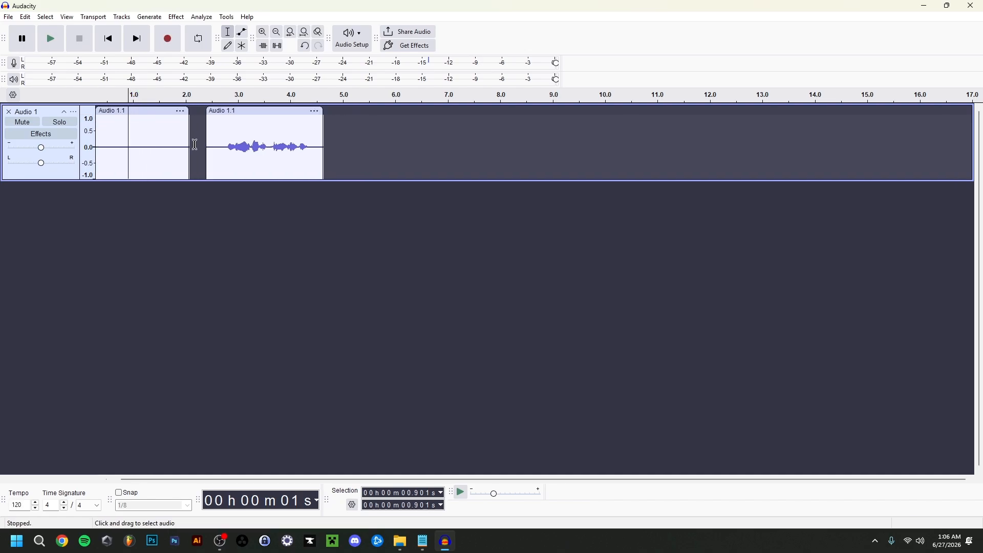
{"action": "key", "text": "ctrl+i"}
{"action": "key", "text": "ctrl+z"}
{"action": "key", "text": "ctrl+z"}
{"action": "key", "text": "ctrl+z"}
{"action": "key", "text": "ctrl+z"}
{"action": "key", "text": "ctrl+z"}
Paste a copy of the whole clip at 4.992 seconds on the same track and delete the copy.
{"action": "left_click", "coordinate": [200, 114]}
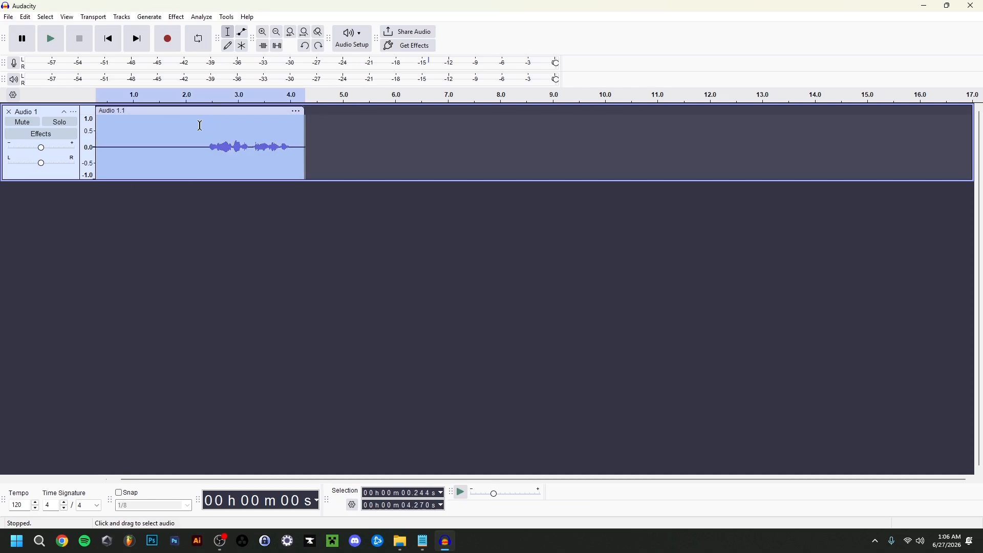
{"action": "left_click", "coordinate": [322, 110]}
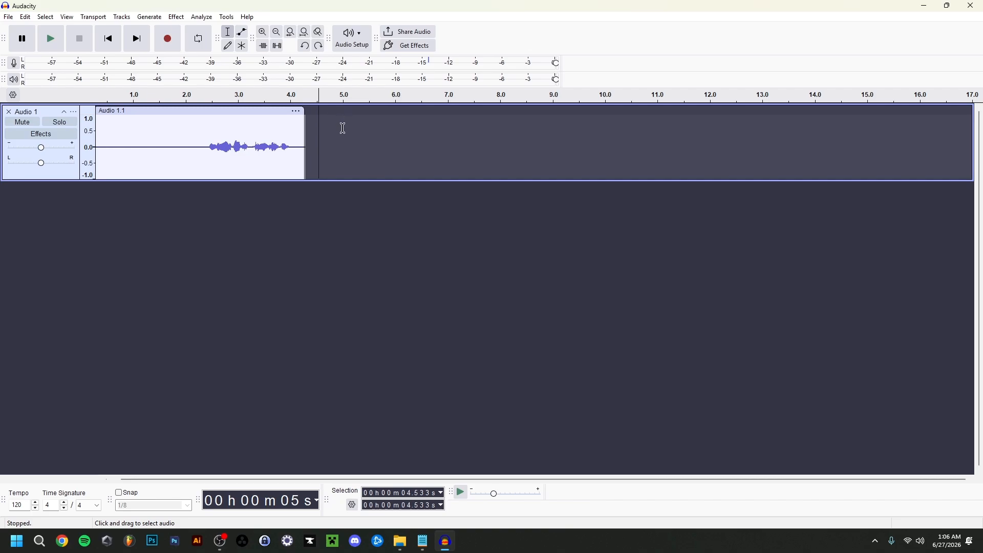
{"action": "left_click", "coordinate": [342, 128]}
{"action": "key", "text": "ctrl+v"}
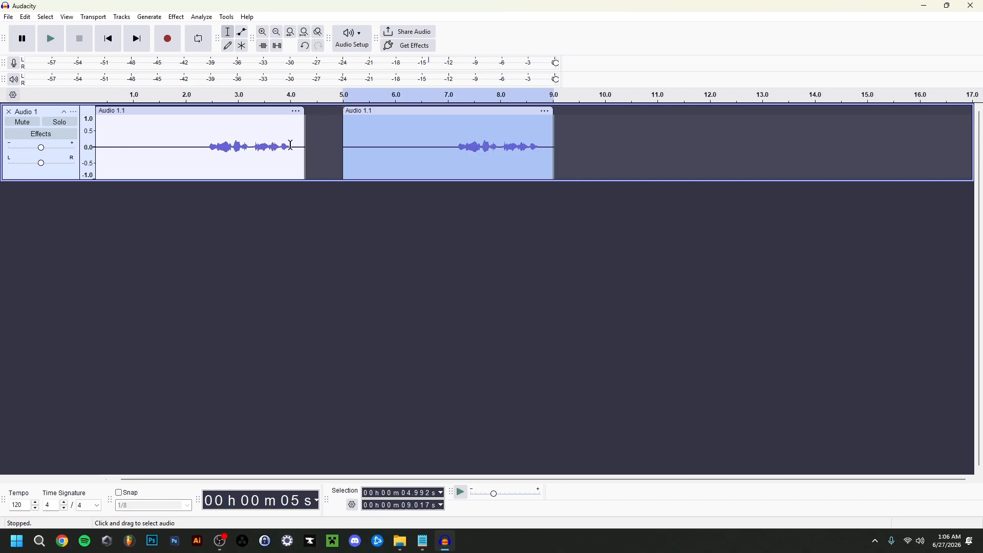
{"action": "key", "text": "Delete"}
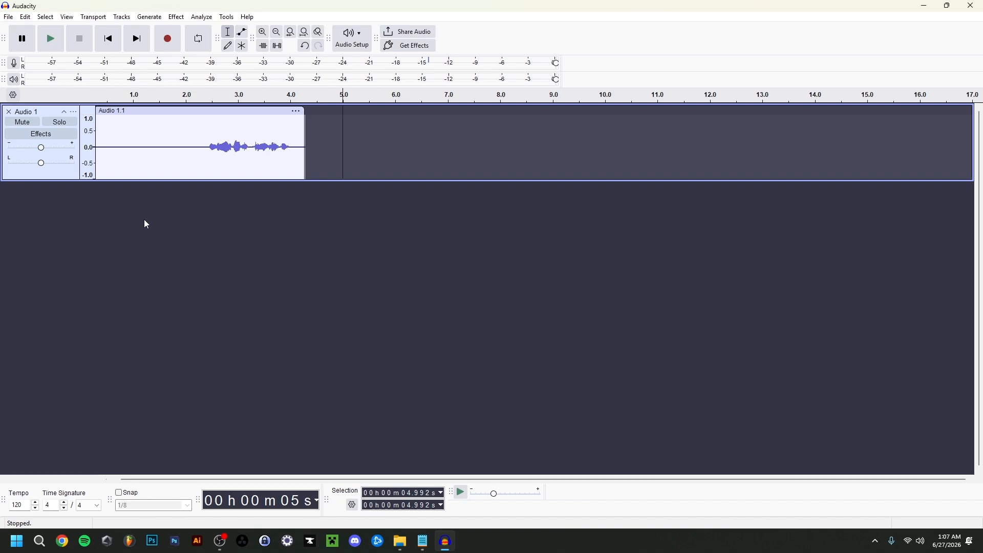
Add a new stereo track below the mono track.
{"action": "left_click", "coordinate": [122, 17]}
{"action": "mouse_move", "coordinate": [205, 30]}
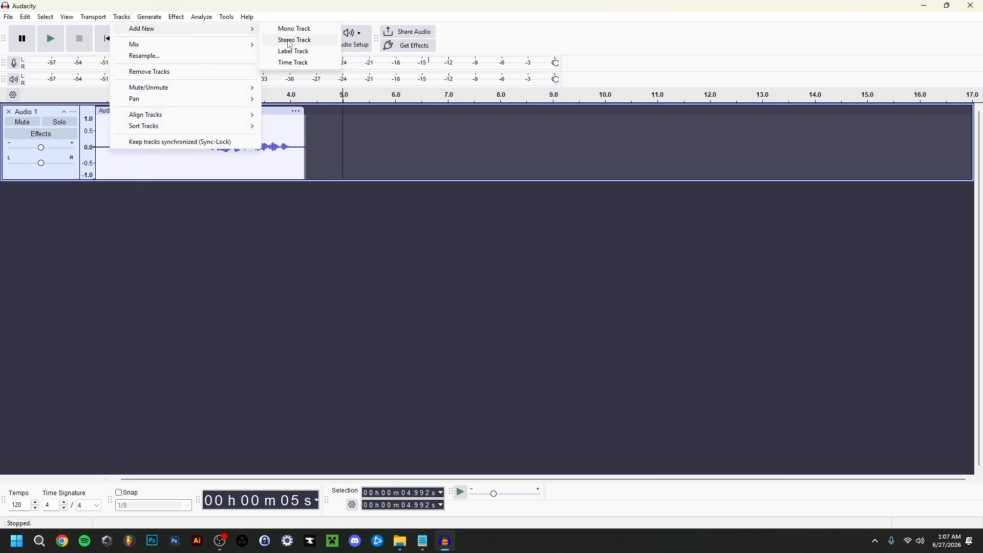
{"action": "right_click", "coordinate": [187, 253]}
{"action": "right_click", "coordinate": [188, 254]}
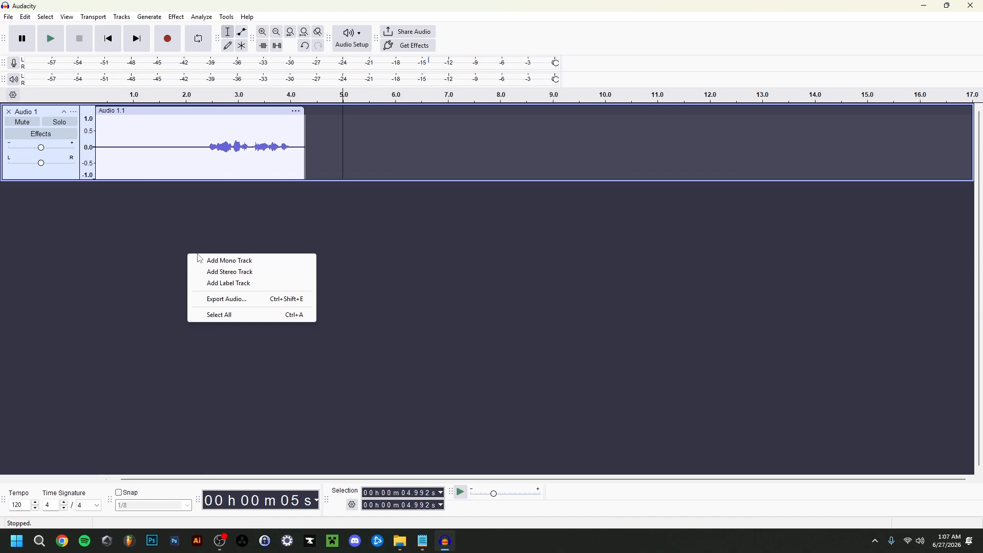
{"action": "left_click", "coordinate": [219, 273]}
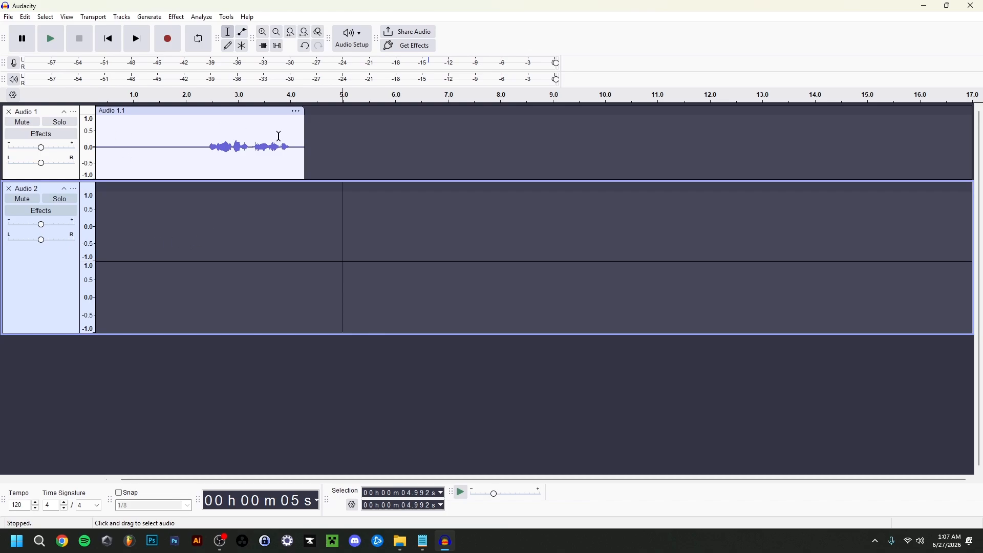
{"action": "right_click", "coordinate": [161, 361]}
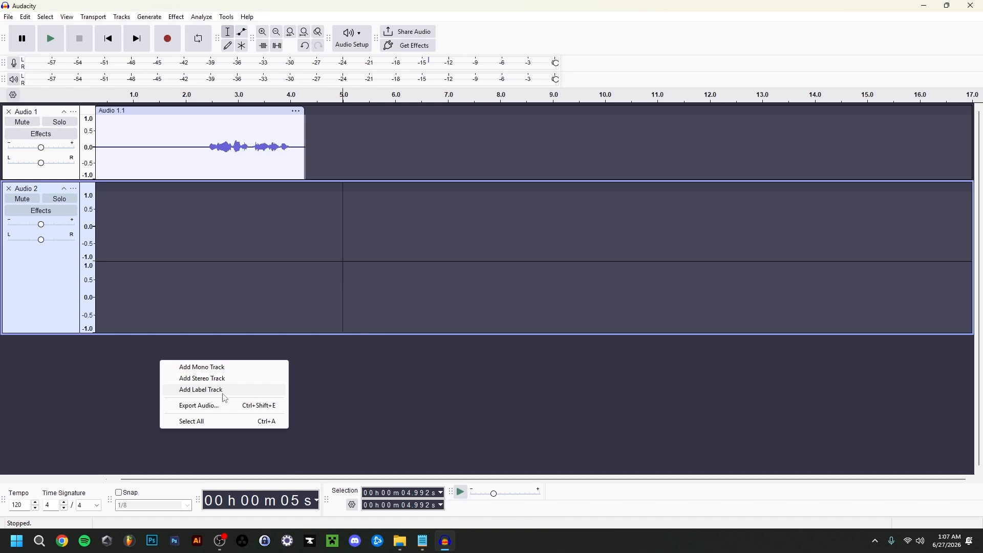
{"action": "left_click", "coordinate": [189, 349]}
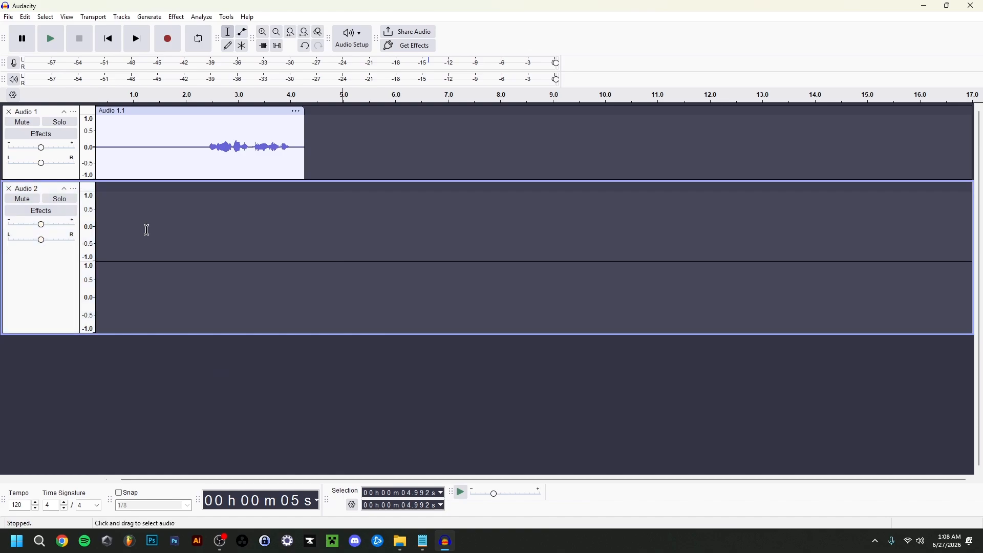
Turn solo on and off for the Audio 1 track, and mute and unmute it.
{"action": "left_click", "coordinate": [69, 126]}
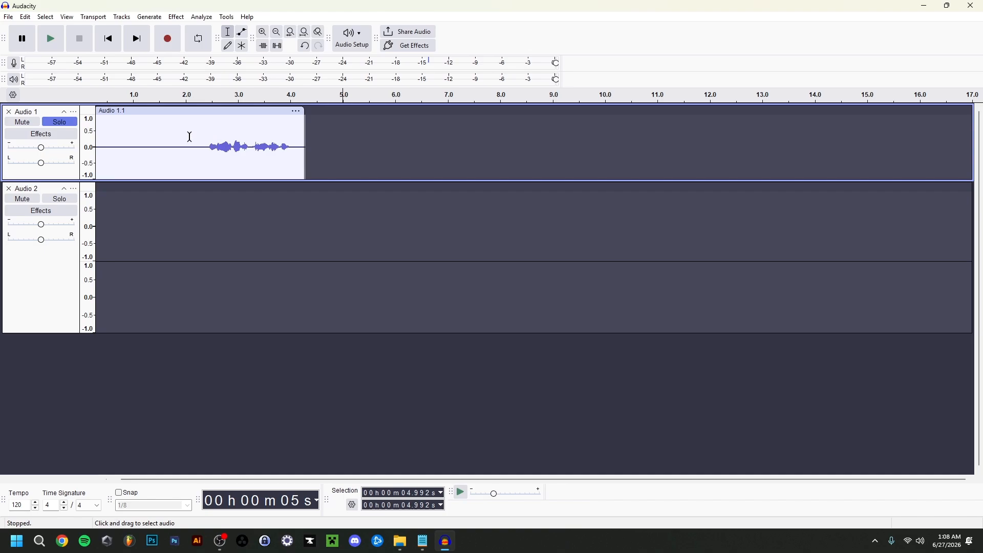
{"action": "key", "text": "shift+s"}
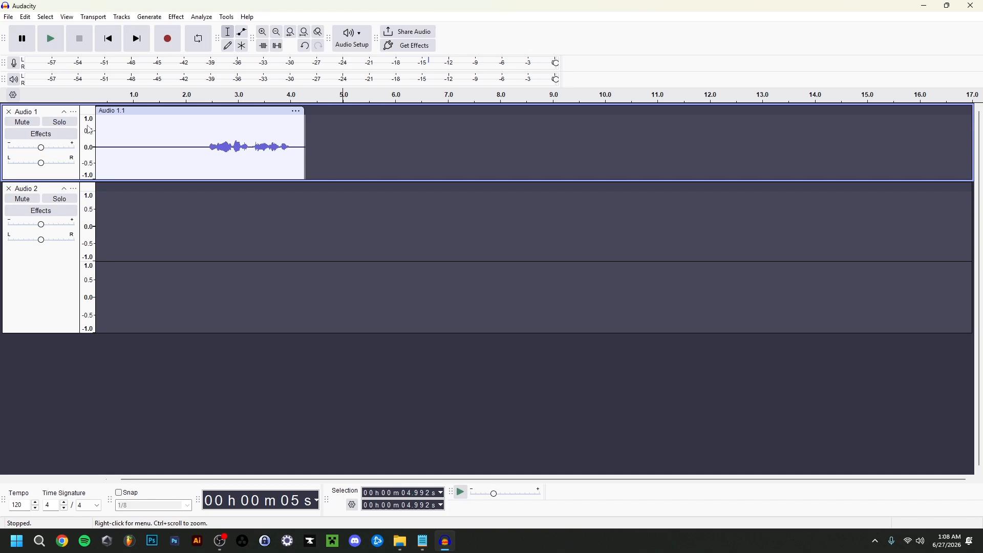
{"action": "key", "text": "shift+u"}
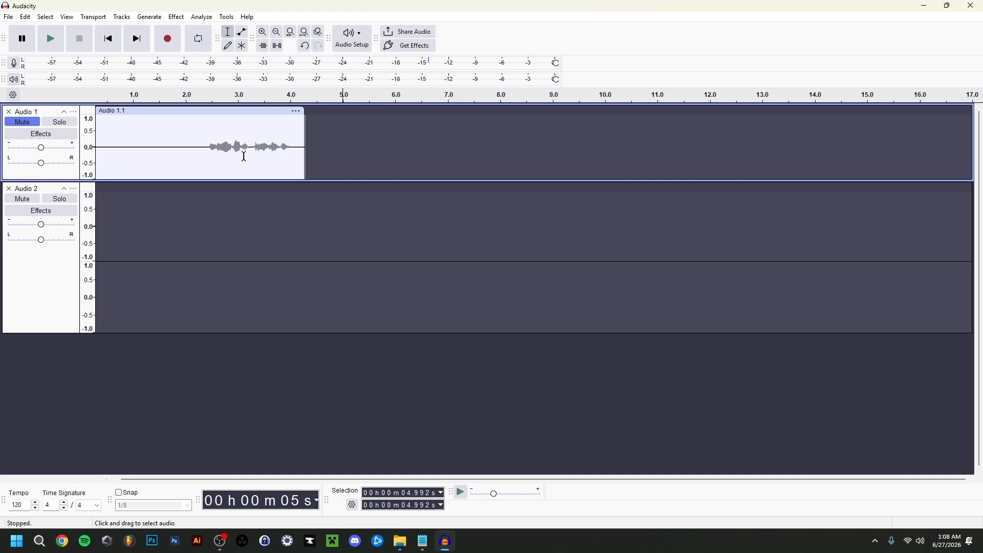
{"action": "left_click", "coordinate": [22, 122]}
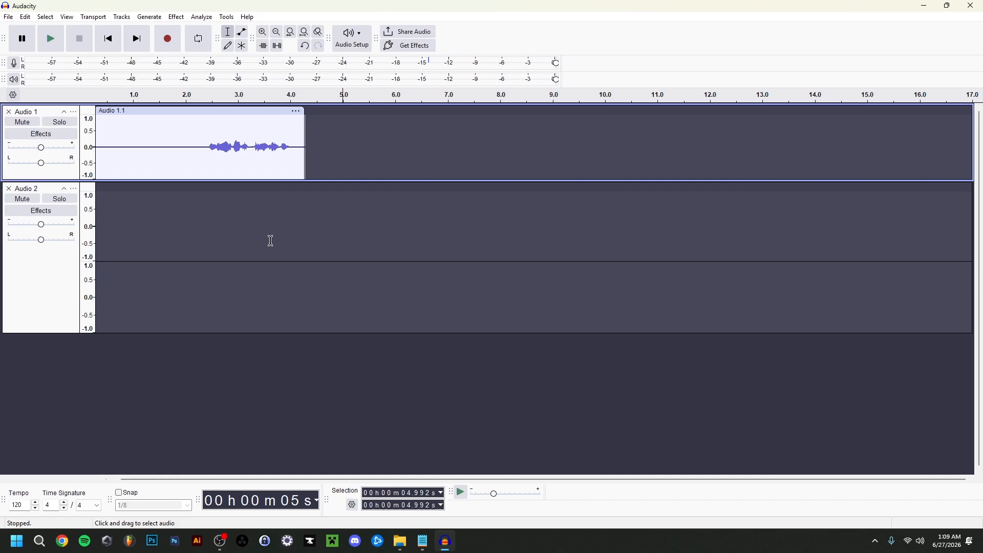
Remove the empty stereo track Audio 2, undo the removal, and redo it.
{"action": "left_click", "coordinate": [63, 283]}
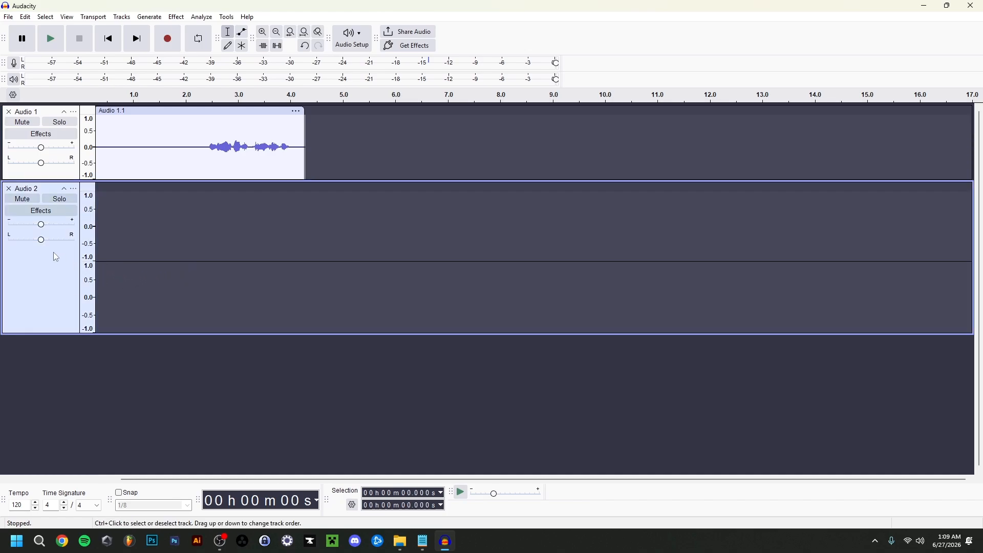
{"action": "left_click", "coordinate": [9, 188]}
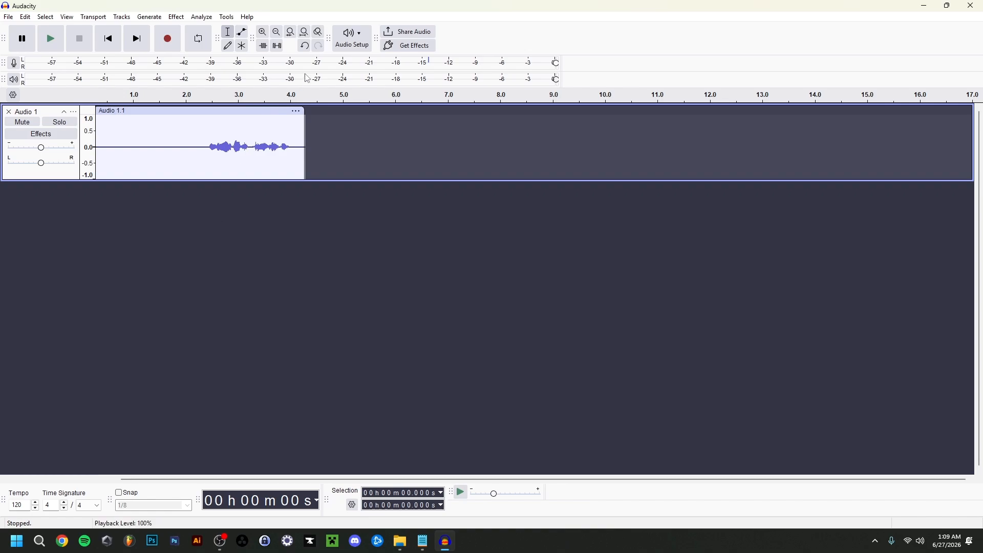
{"action": "left_click", "coordinate": [306, 47]}
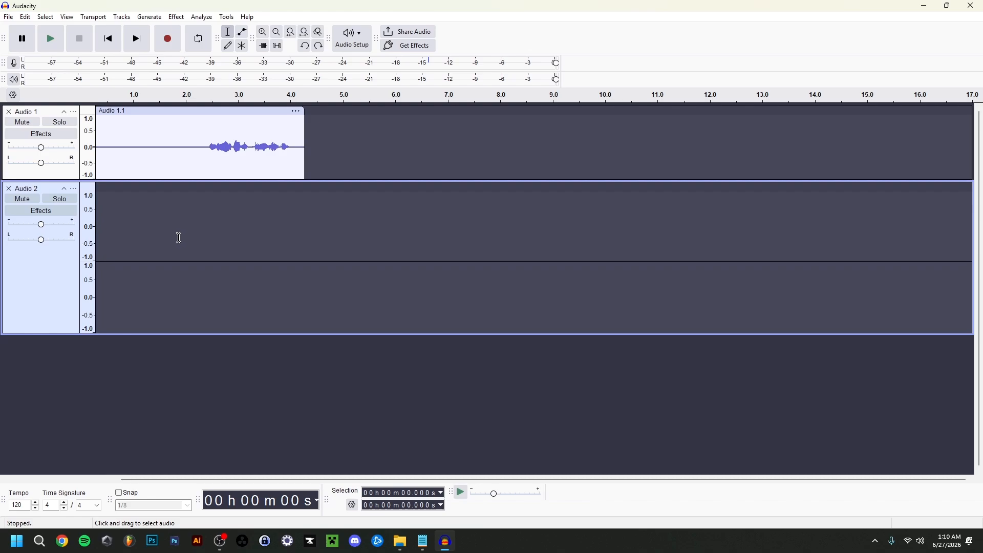
{"action": "key", "text": "ctrl+y"}
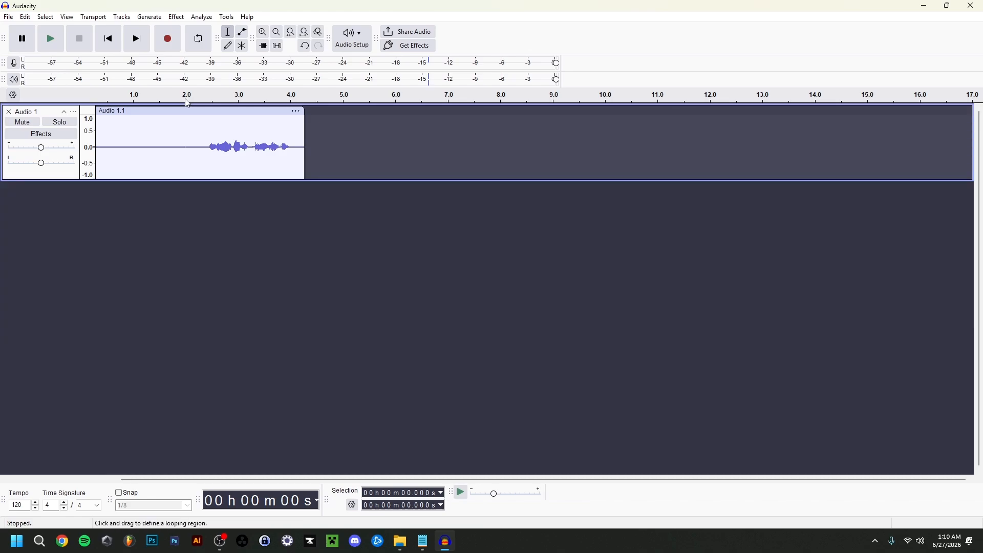
Select the whole clip and apply Amplify with a gain below the suggested 14.291 dB, previewing it first.
{"action": "left_click", "coordinate": [187, 102]}
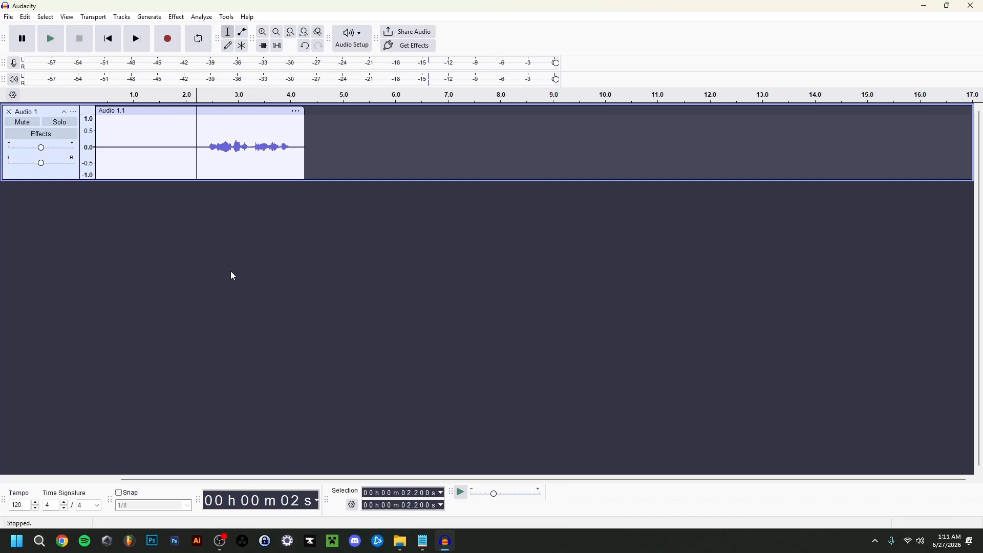
{"action": "double_click", "coordinate": [228, 117]}
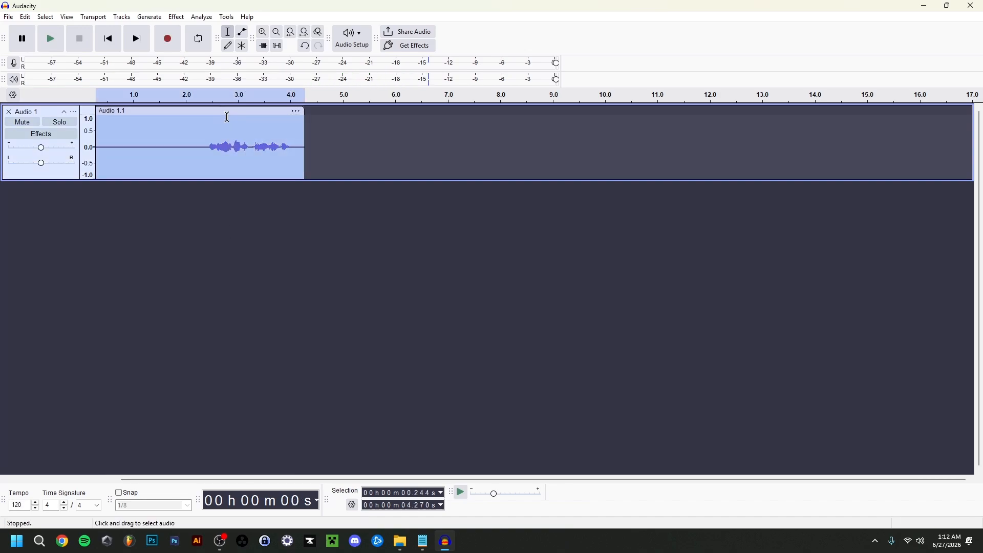
{"action": "left_click", "coordinate": [177, 17]}
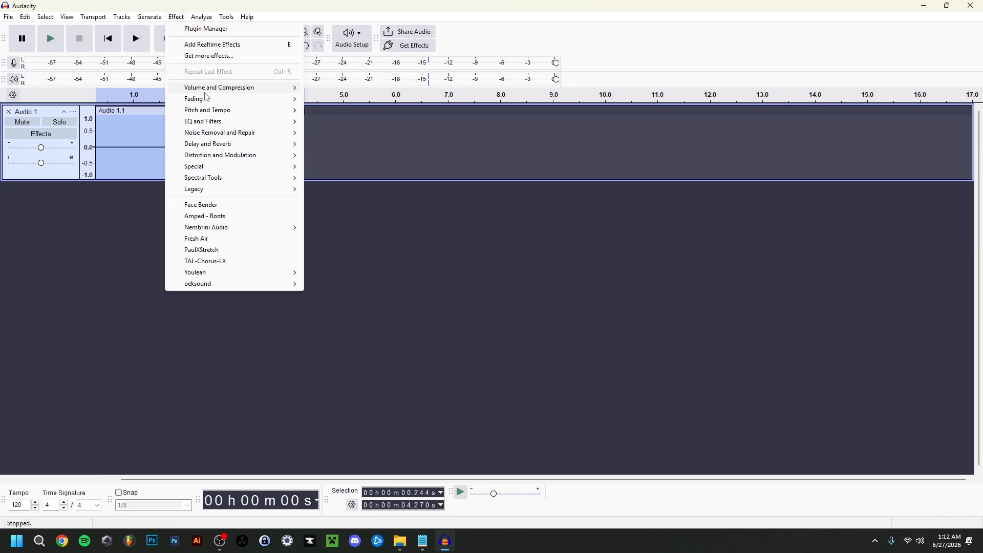
{"action": "mouse_move", "coordinate": [206, 93]}
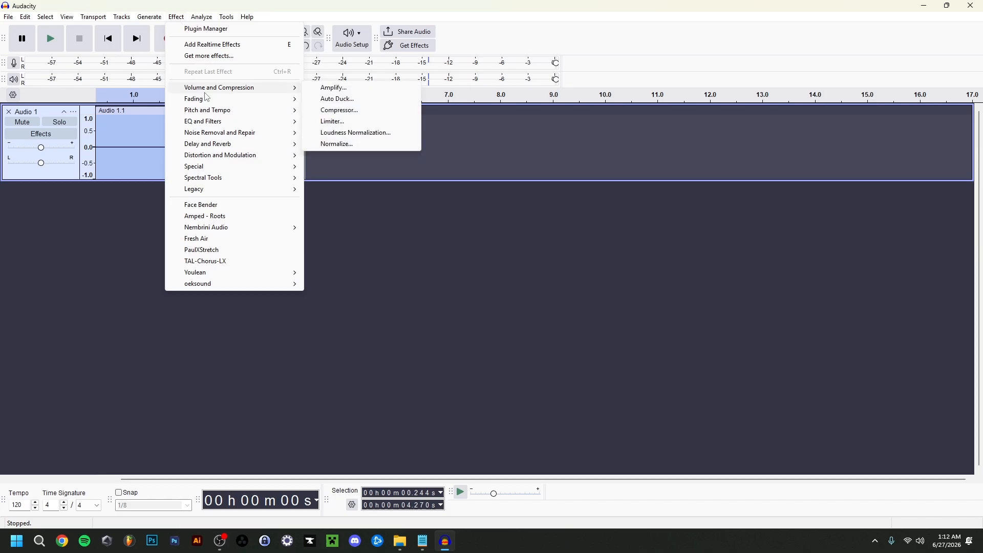
{"action": "left_click", "coordinate": [342, 92]}
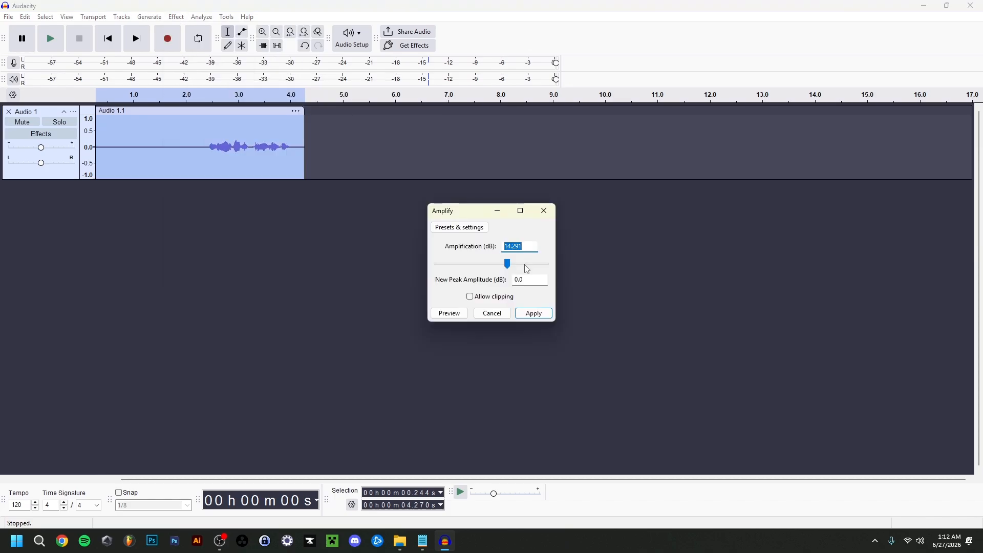
{"action": "left_click_drag", "start_coordinate": [526, 263], "coordinate": [493, 264]}
{"action": "left_click", "coordinate": [452, 313]}
{"action": "left_click", "coordinate": [522, 295]}
{"action": "left_click", "coordinate": [534, 313]}
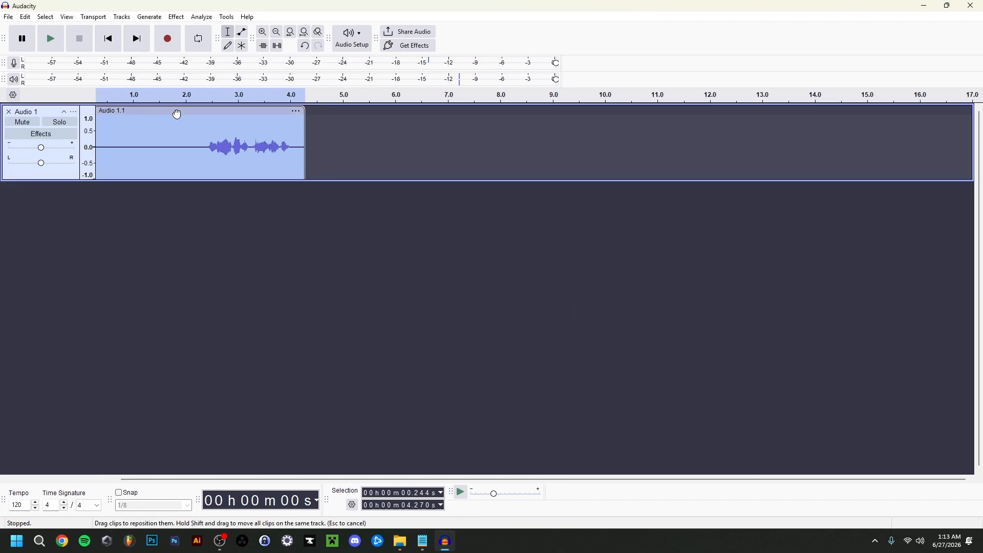
Play the amplified clip from 1.790 seconds and again from 0.560 seconds, stopping playback.
{"action": "left_click", "coordinate": [176, 114]}
{"action": "key", "text": "space"}
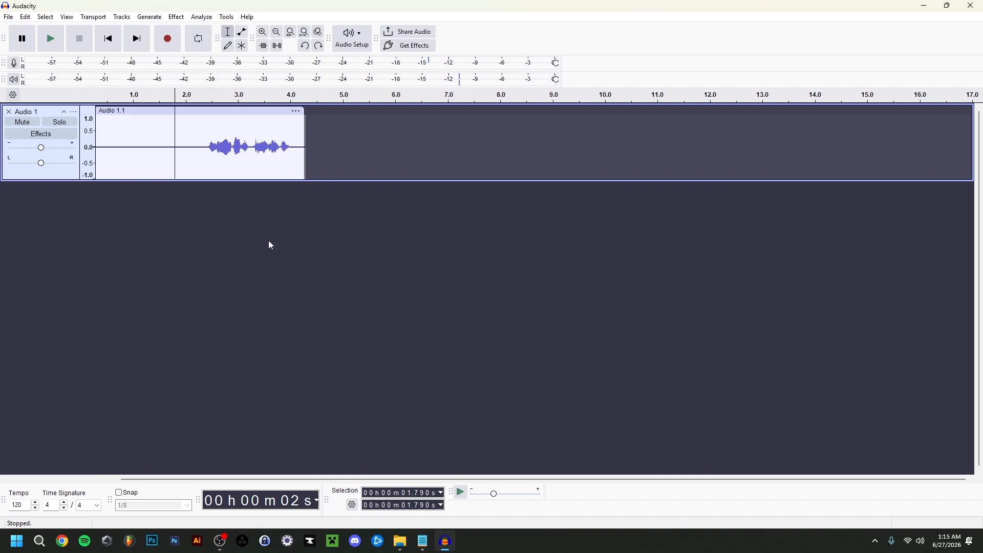
{"action": "left_click", "coordinate": [110, 136]}
{"action": "key", "text": "space"}
{"action": "key", "text": "space"}
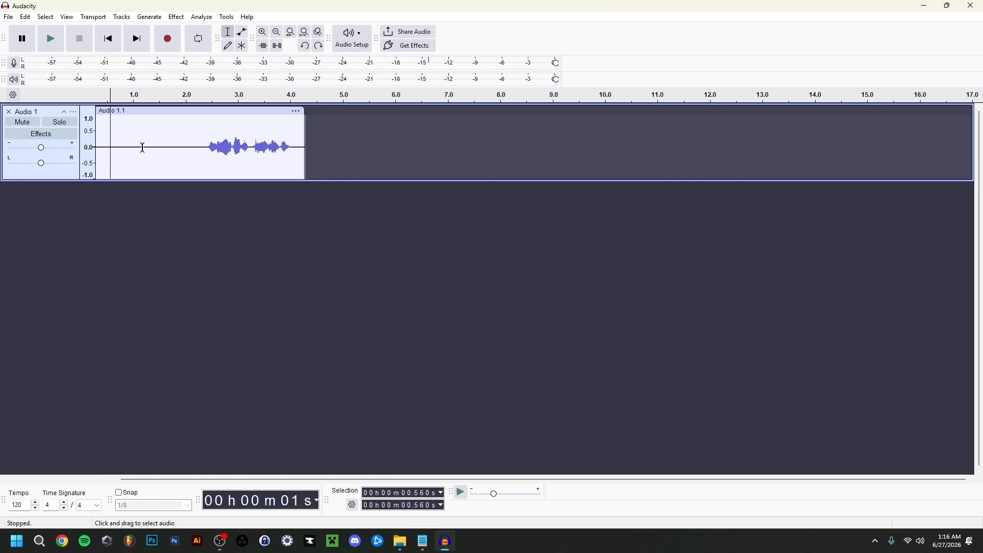
Capture a noise profile for Noise Reduction from the silent part of the clip between about 0.589 and 1.604 seconds.
{"action": "left_click_drag", "start_coordinate": [112, 144], "coordinate": [165, 144]}
{"action": "left_click", "coordinate": [176, 16]}
{"action": "mouse_move", "coordinate": [219, 137]}
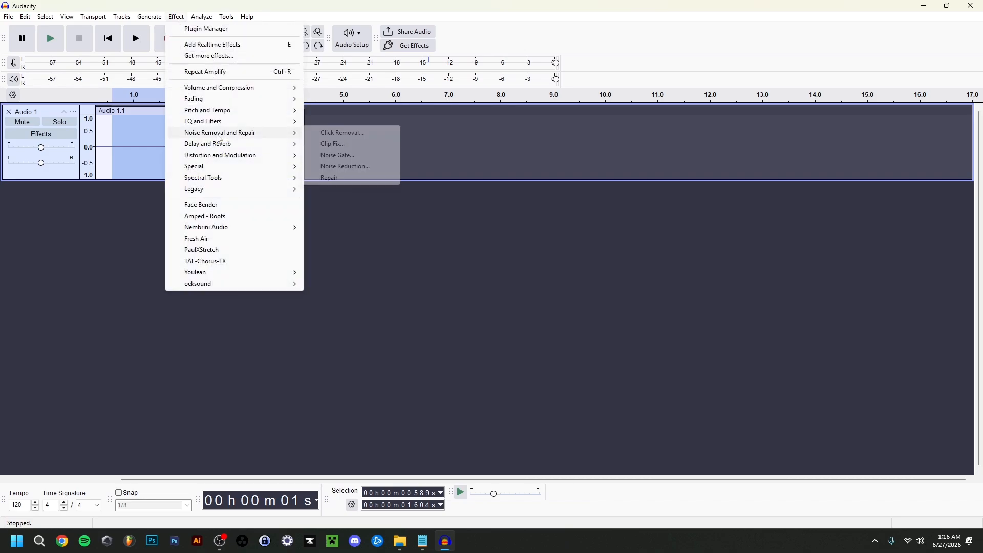
{"action": "left_click", "coordinate": [343, 171]}
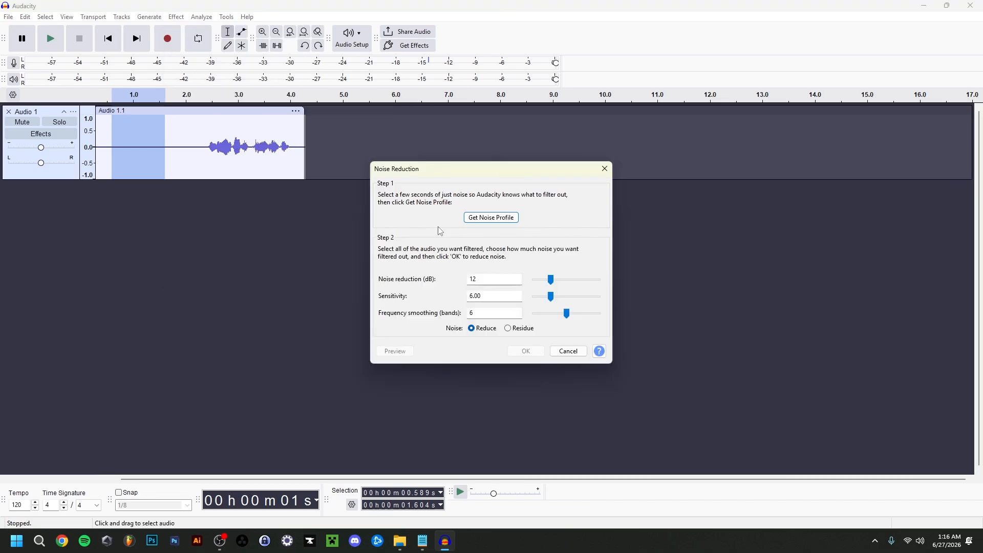
{"action": "left_click", "coordinate": [493, 218]}
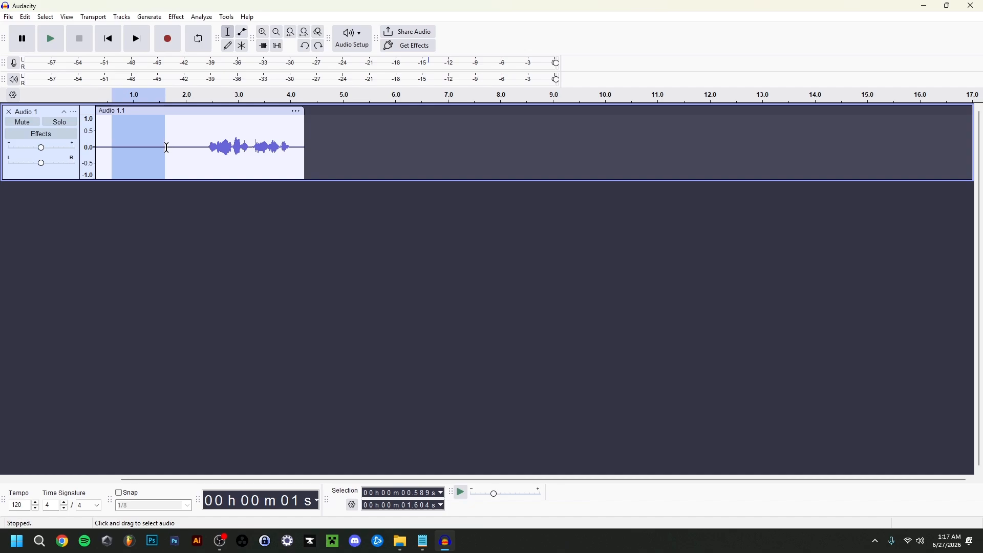
Apply Noise Reduction to the whole clip with noise reduction set to 8 dB, previewing it first.
{"action": "left_click", "coordinate": [185, 114]}
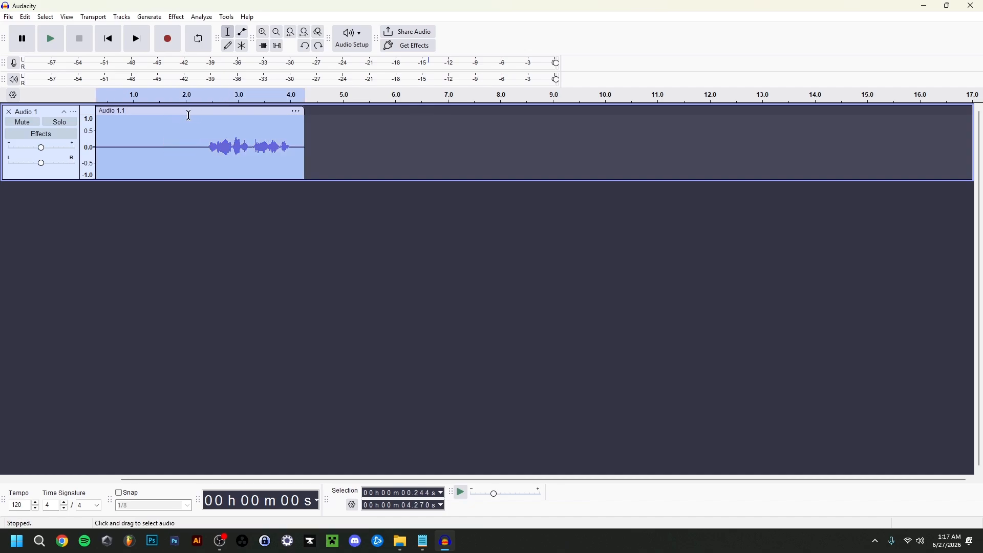
{"action": "left_click", "coordinate": [176, 17]}
{"action": "mouse_move", "coordinate": [223, 137]}
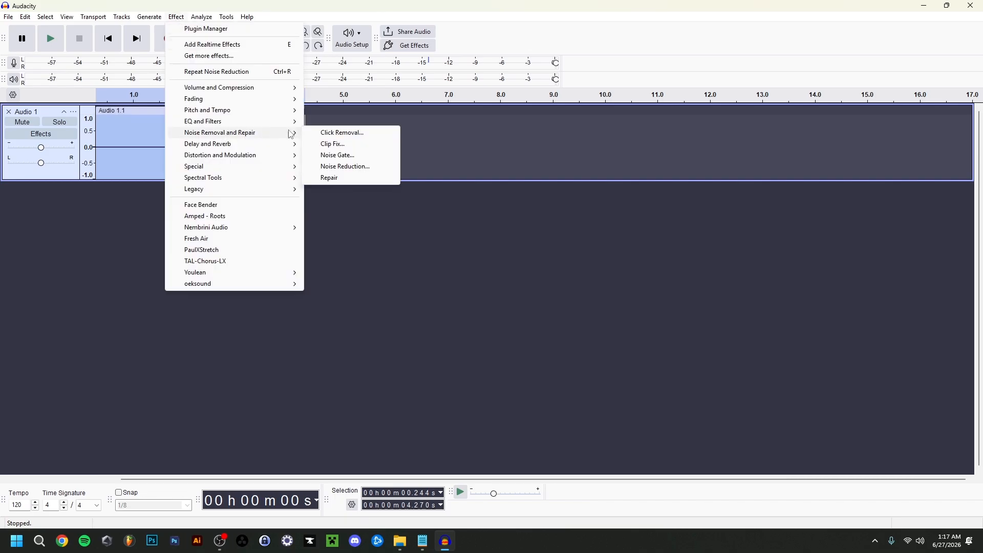
{"action": "left_click", "coordinate": [331, 166]}
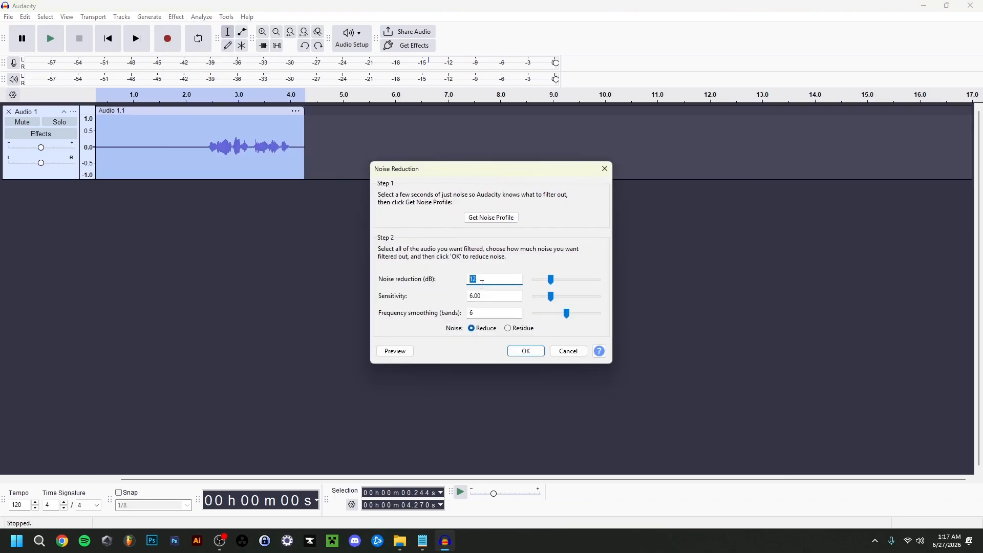
{"action": "type", "text": "8"}
{"action": "left_click", "coordinate": [401, 353]}
{"action": "left_click", "coordinate": [534, 353]}
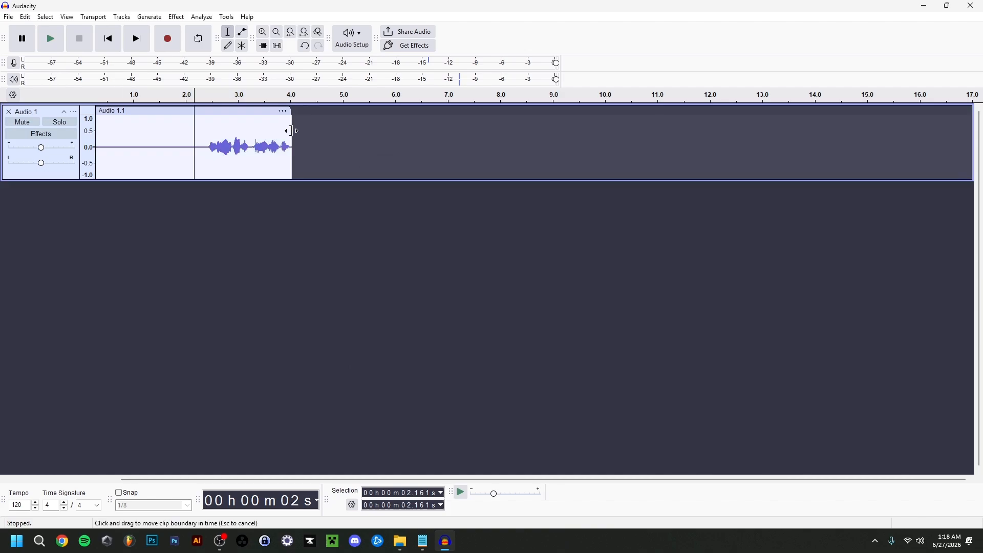
Trim the silence off both ends of the clip so it starts at 0.0 seconds, playing it back to check.
{"action": "left_click_drag", "start_coordinate": [294, 132], "coordinate": [289, 131]}
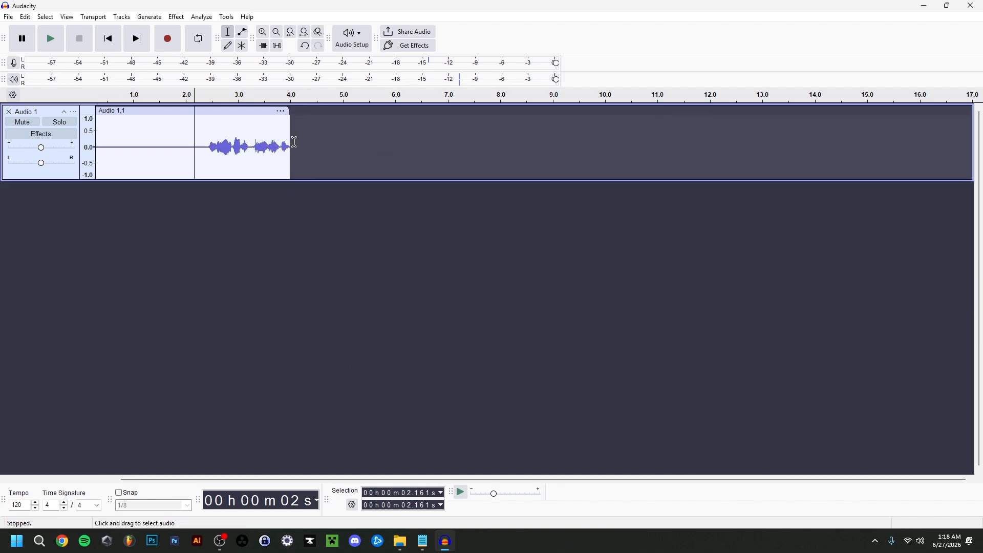
{"action": "left_click", "coordinate": [243, 117]}
{"action": "key", "text": "space"}
{"action": "left_click_drag", "start_coordinate": [97, 133], "coordinate": [149, 117]}
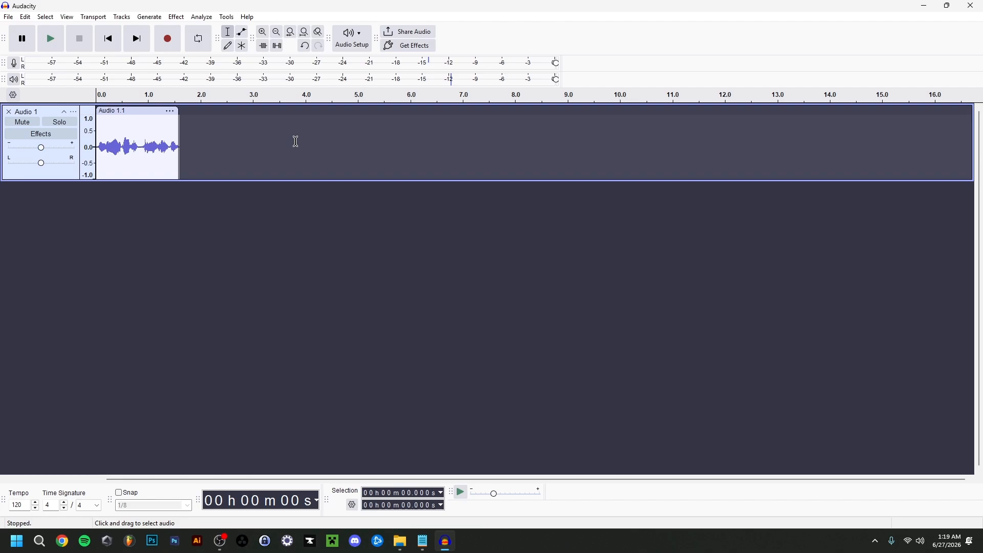
{"action": "key", "text": "space"}
Save the project under a new name, Audio 4, as an AUP3 project file in the Items folder.
{"action": "left_click", "coordinate": [8, 17]}
{"action": "mouse_move", "coordinate": [56, 81]}
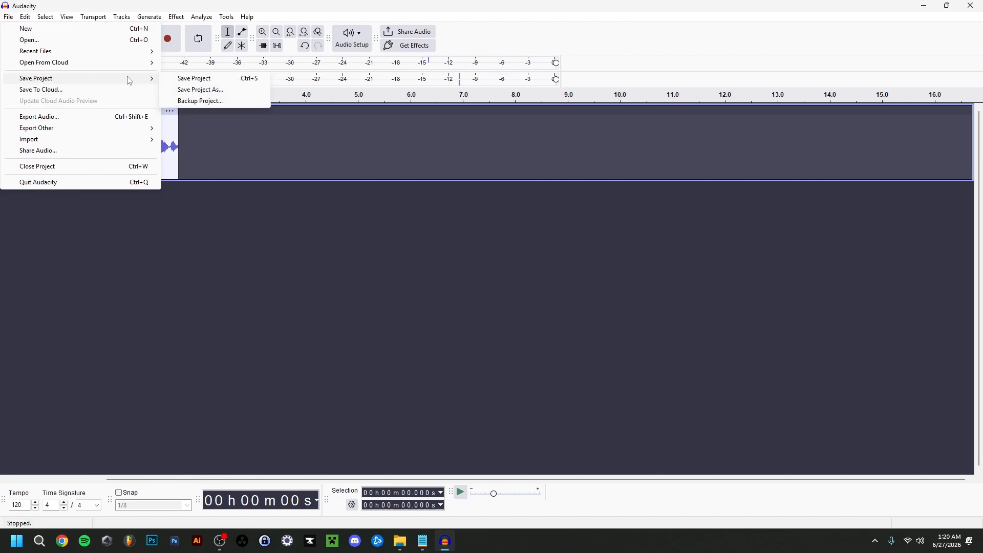
{"action": "left_click", "coordinate": [202, 90]}
{"action": "left_click_drag", "start_coordinate": [195, 42], "coordinate": [446, 104]}
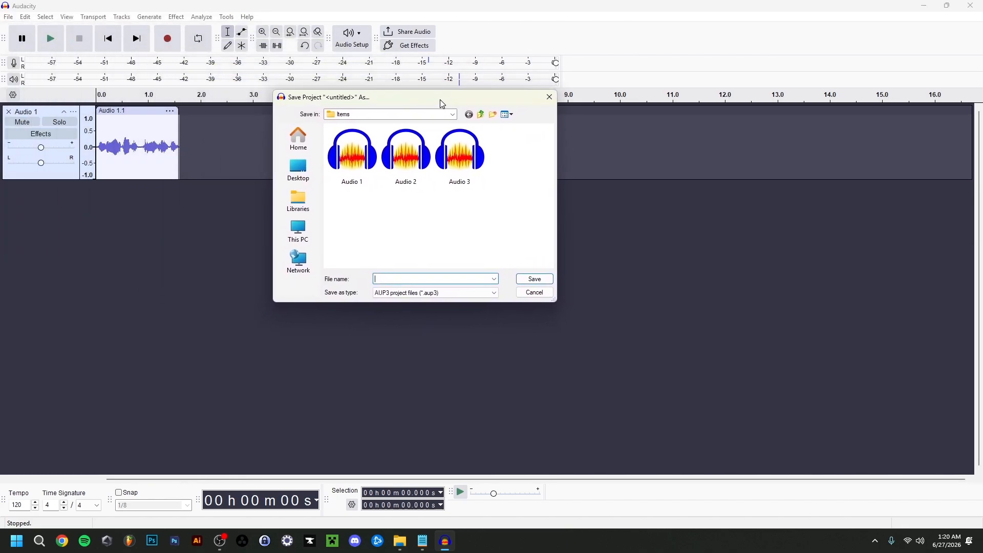
{"action": "left_click", "coordinate": [460, 154]}
{"action": "key", "text": "BackSpace"}
{"action": "type", "text": "4"}
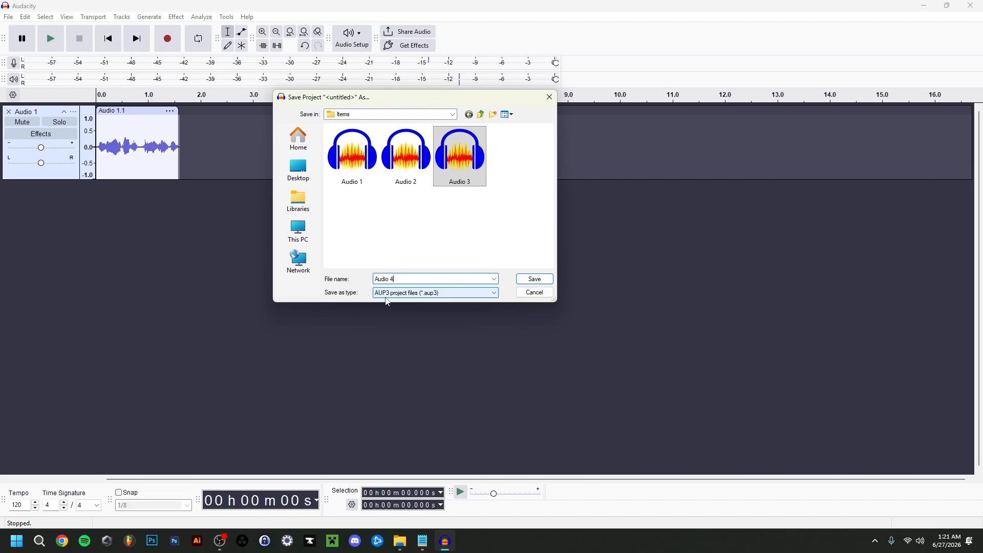
{"action": "left_click", "coordinate": [545, 282]}
Locate the saved Audio 4 project among the files available to open, and leave the file selection without opening it.
{"action": "left_click", "coordinate": [8, 17]}
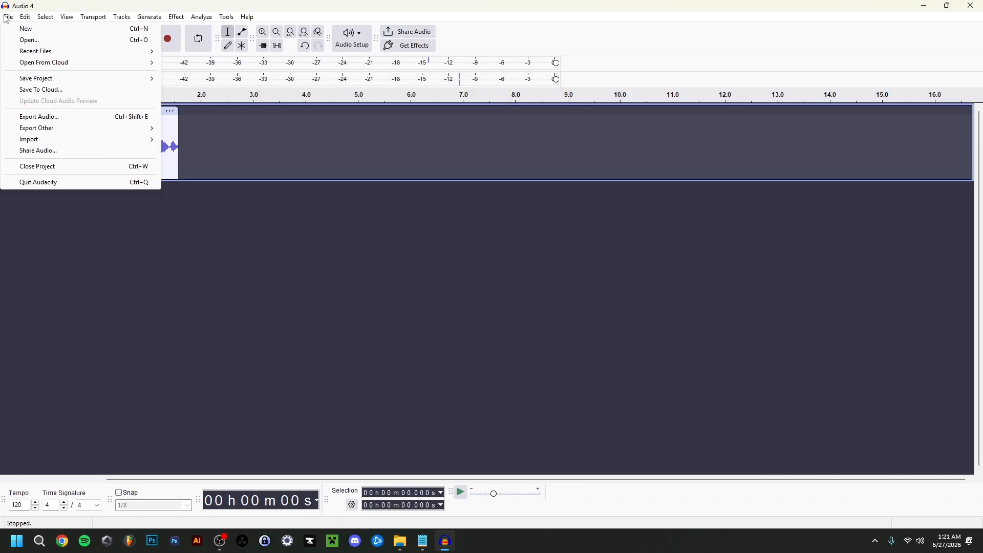
{"action": "left_click", "coordinate": [30, 40]}
{"action": "left_click", "coordinate": [506, 164]}
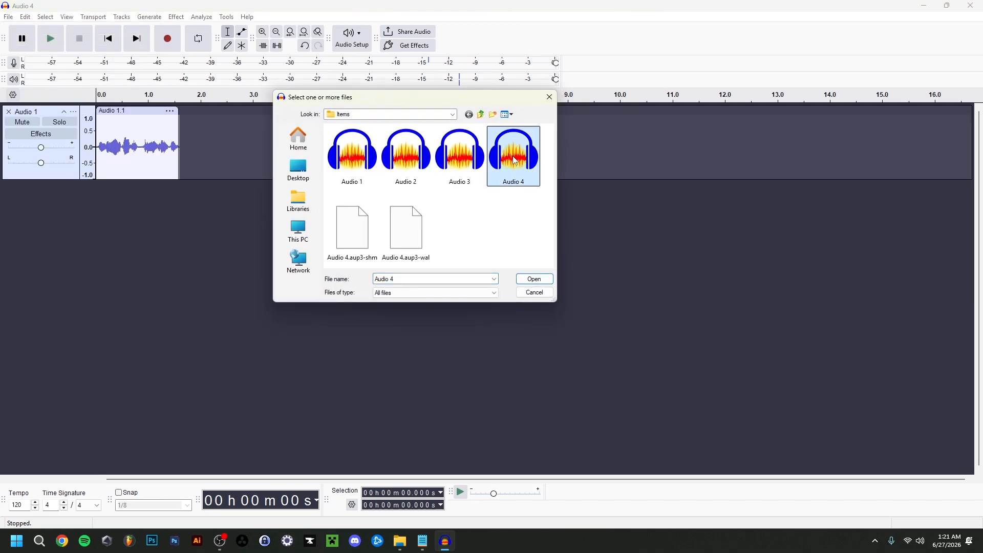
{"action": "left_click", "coordinate": [549, 98]}
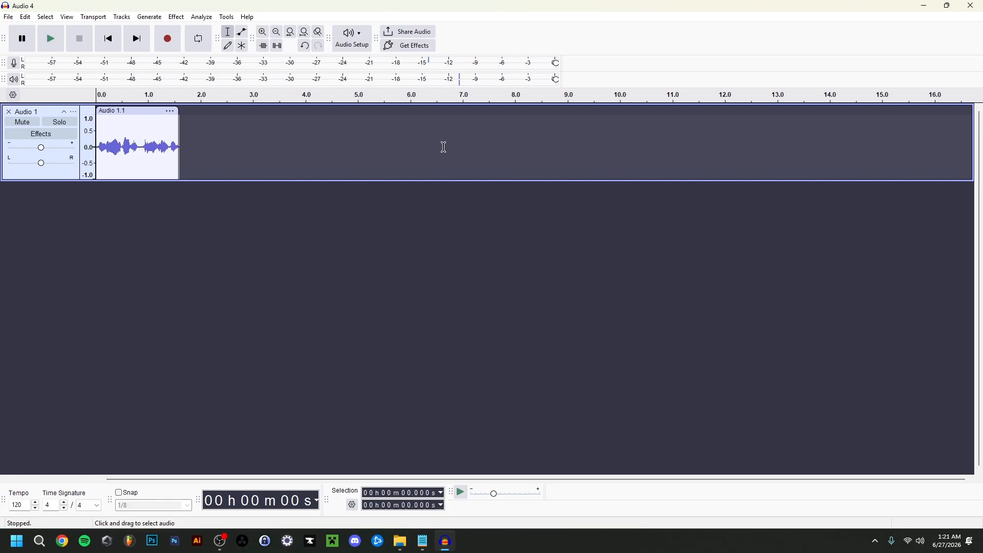
Start an audio export to the computer and choose WAV (Microsoft) as the file format.
{"action": "left_click", "coordinate": [9, 17]}
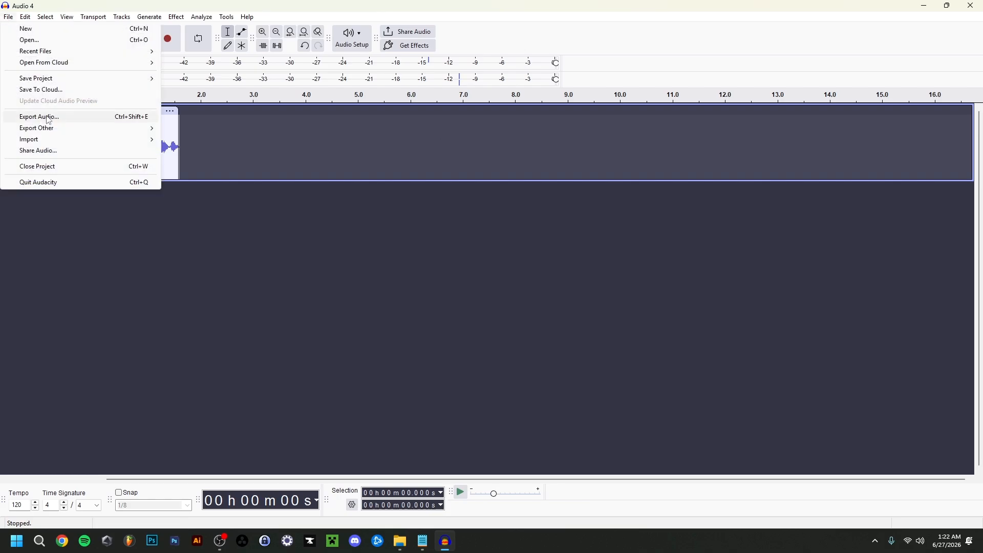
{"action": "left_click", "coordinate": [49, 120]}
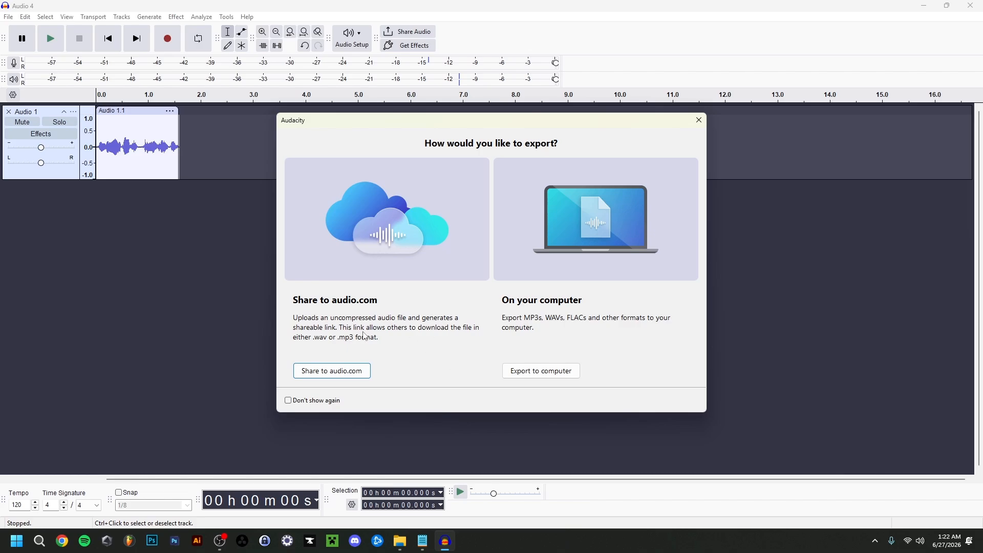
{"action": "left_click", "coordinate": [535, 377]}
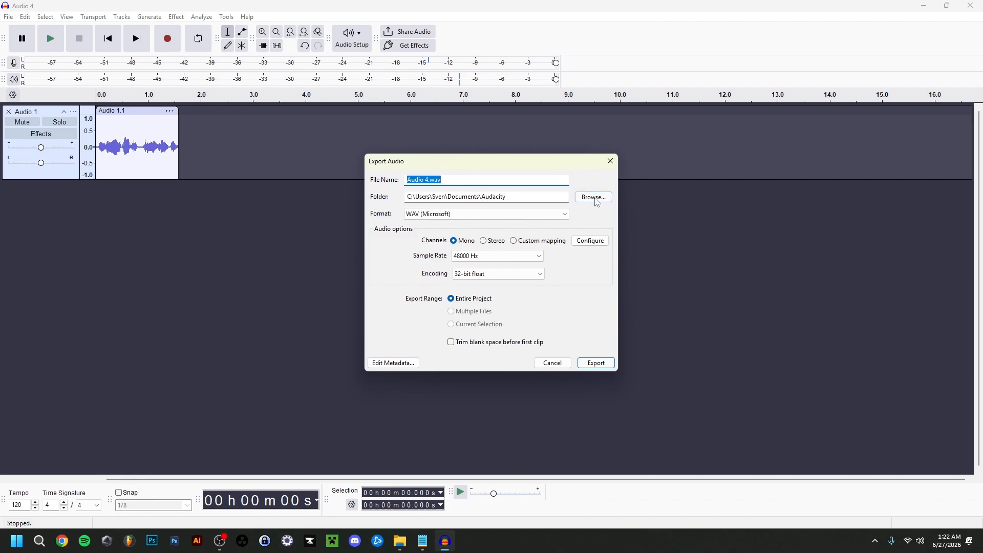
{"action": "left_click", "coordinate": [451, 214]}
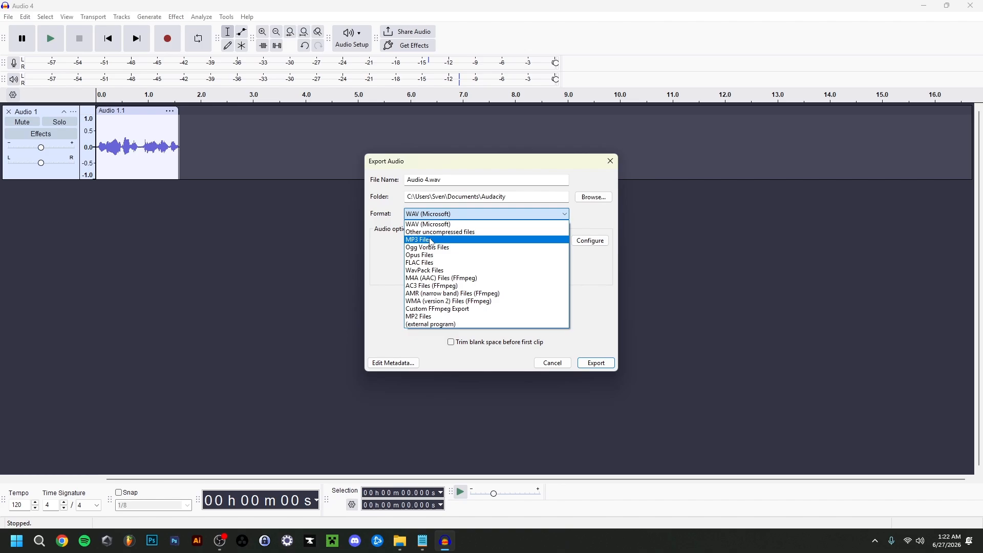
{"action": "left_click", "coordinate": [426, 226]}
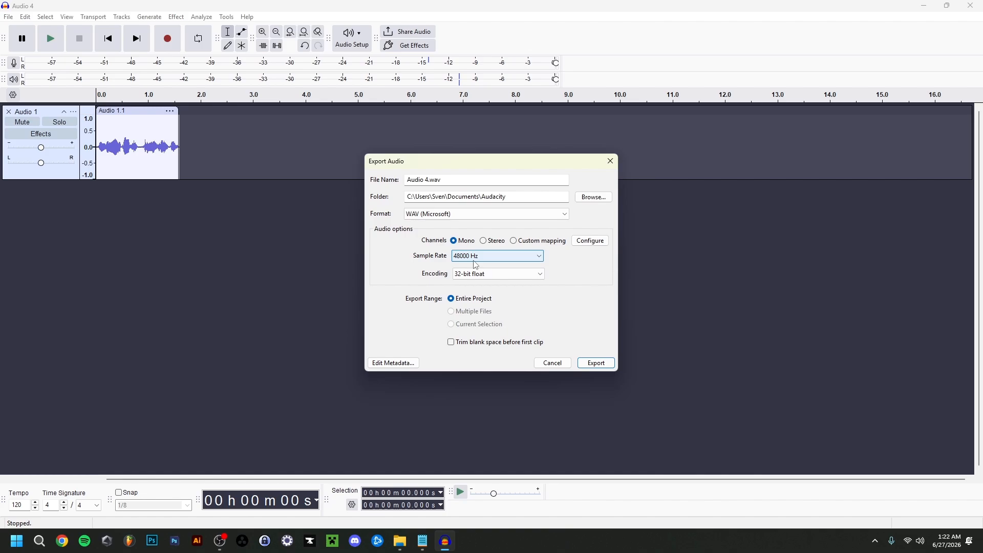
Review the encoding options and metadata tags without changing them, and export the entire project as Audio 4.wav.
{"action": "left_click", "coordinate": [479, 274]}
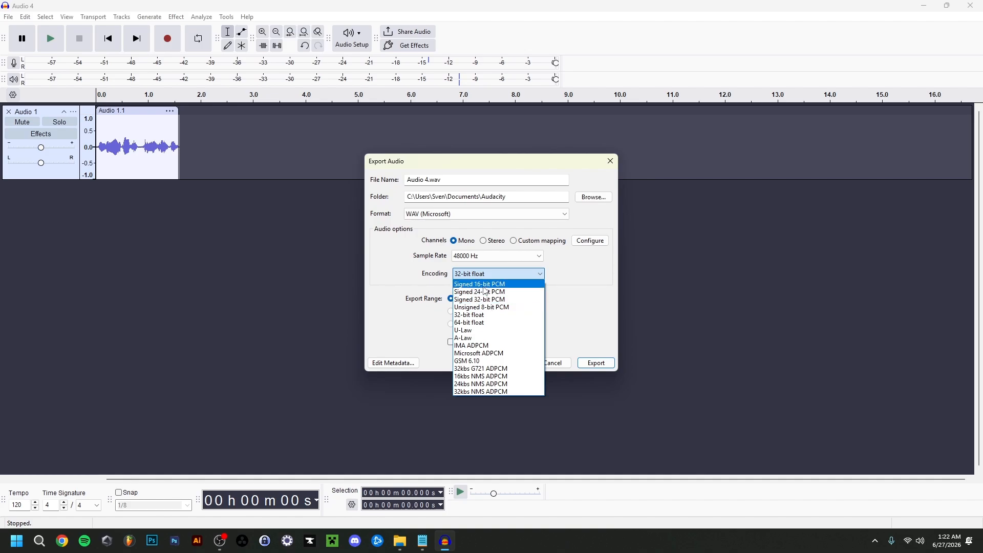
{"action": "left_click", "coordinate": [391, 287]}
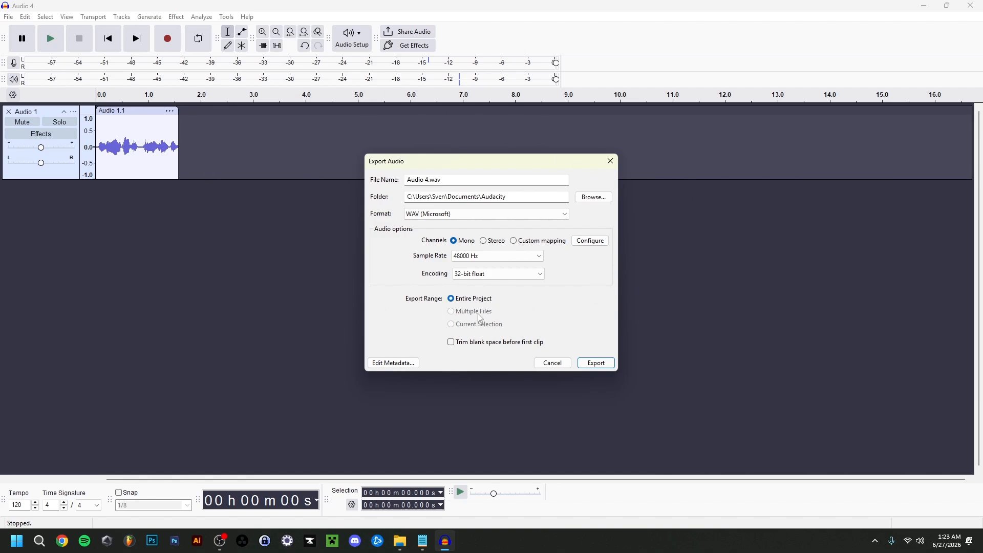
{"action": "left_click", "coordinate": [397, 368]}
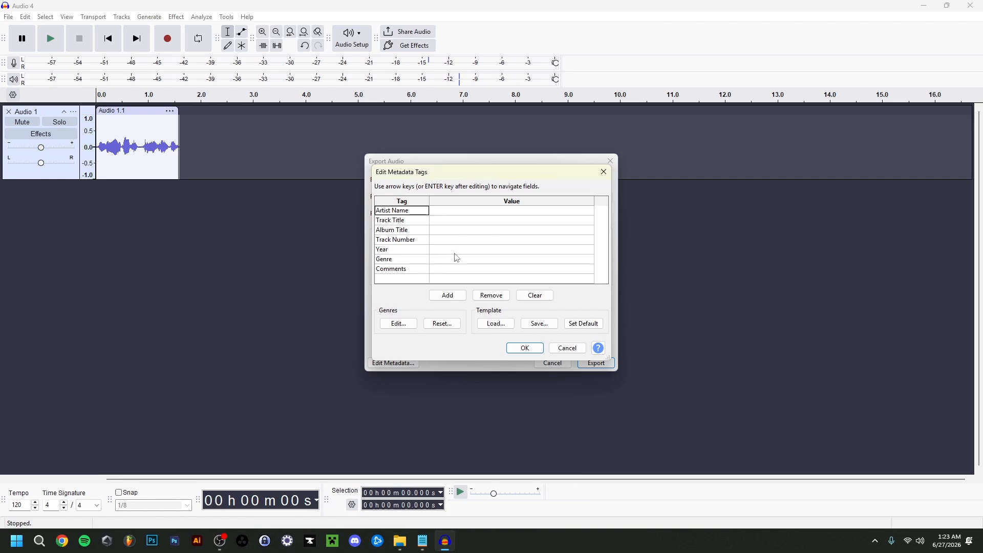
{"action": "left_click", "coordinate": [566, 350]}
{"action": "left_click", "coordinate": [607, 366]}
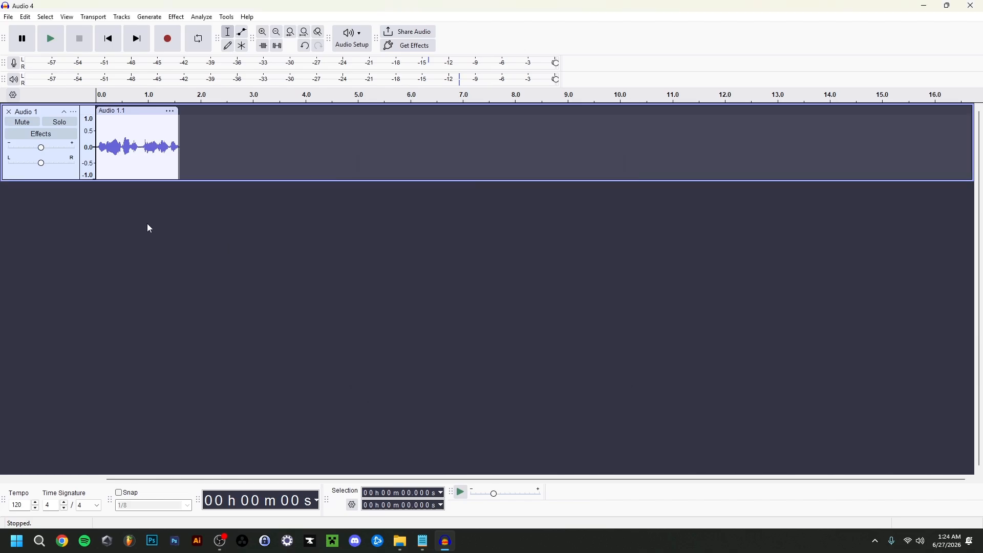
Try to import the exported Audio 4 WAV file from the Audacity folder into the project.
{"action": "left_click", "coordinate": [9, 18]}
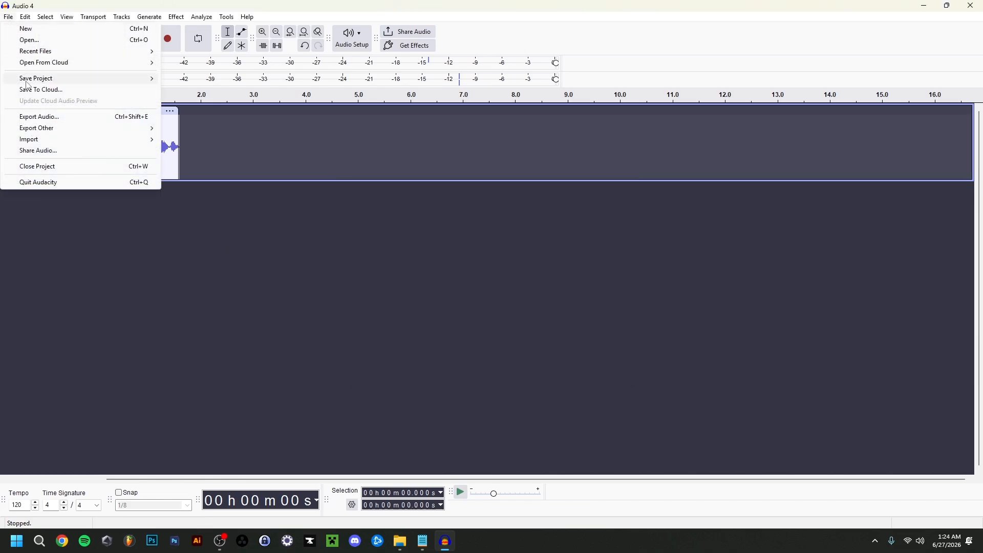
{"action": "mouse_move", "coordinate": [42, 140]}
{"action": "left_click", "coordinate": [185, 143]}
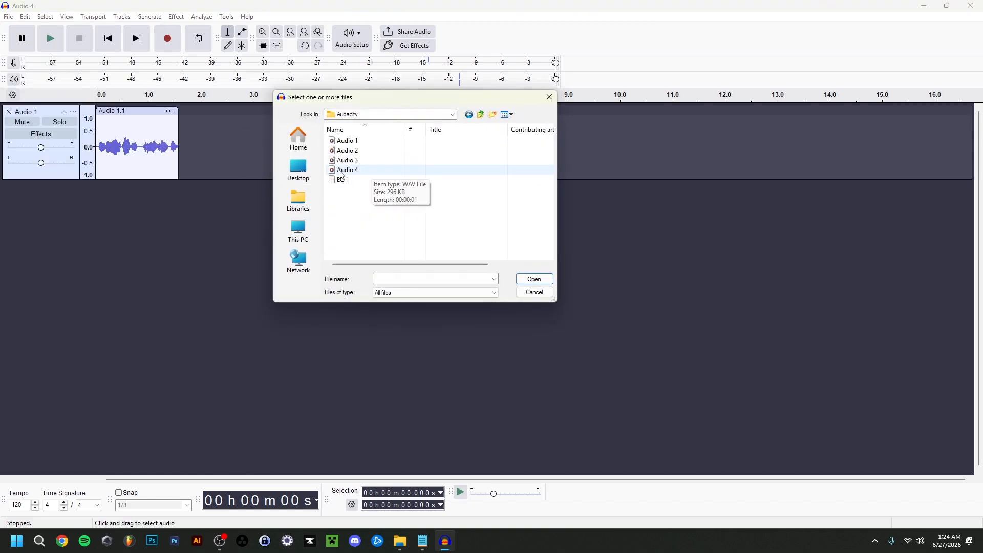
{"action": "left_click", "coordinate": [342, 172]}
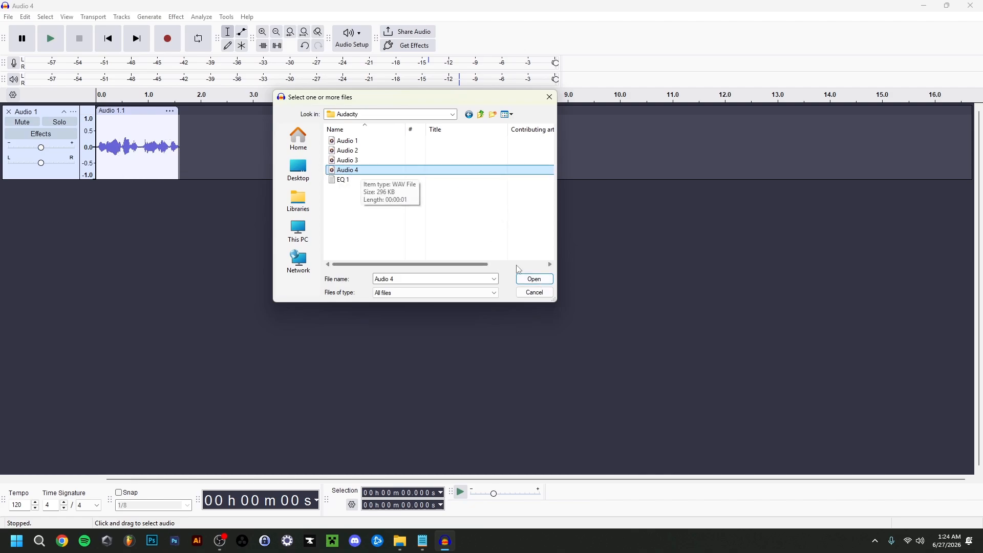
{"action": "left_click", "coordinate": [534, 282]}
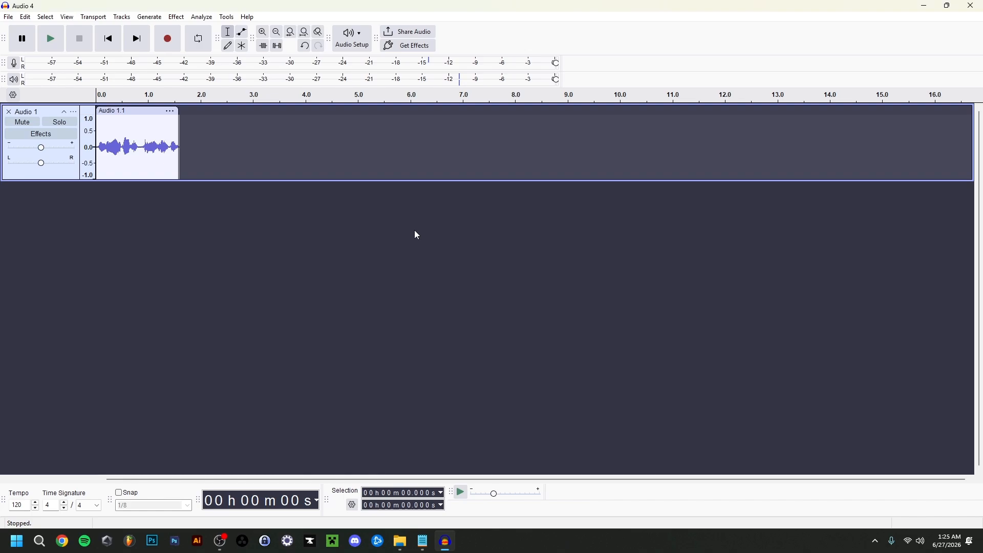